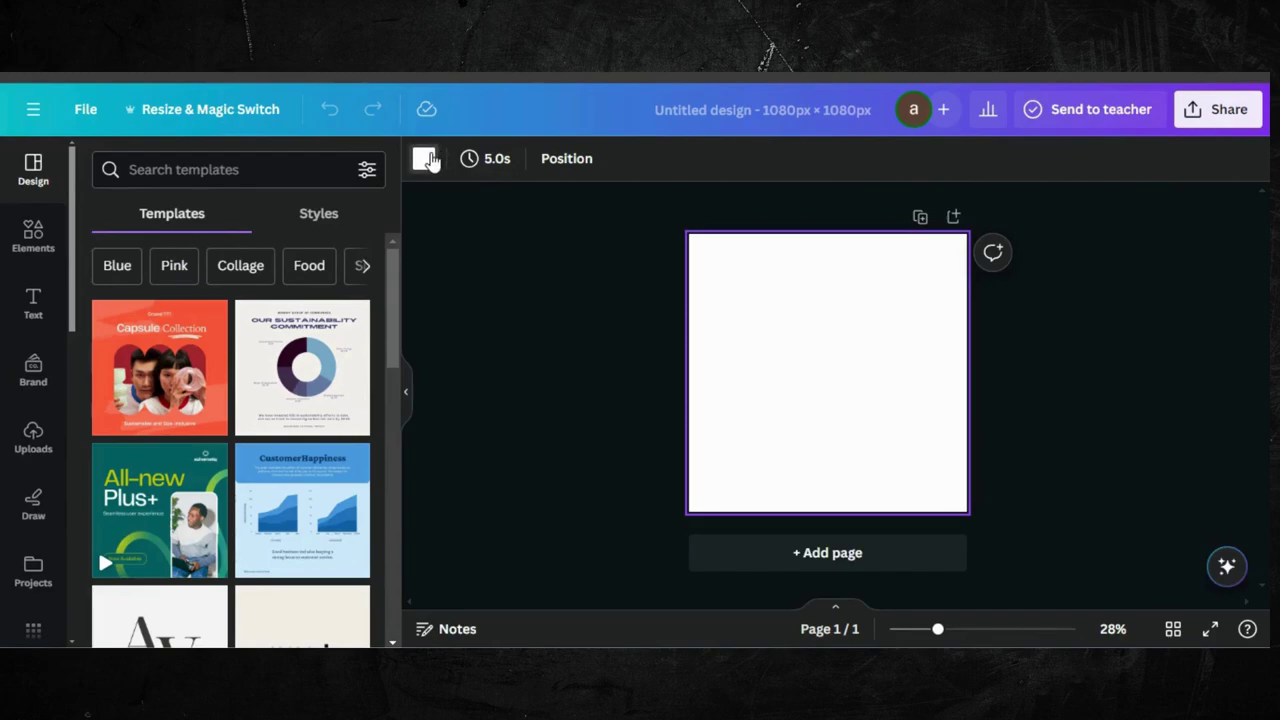
Set the page background to the solid orange from the default colors.
{"action": "scroll", "coordinate": [309, 421], "scroll_direction": "down", "scroll_amount": 1}
{"action": "scroll", "coordinate": [309, 415], "scroll_direction": "down", "scroll_amount": 3}
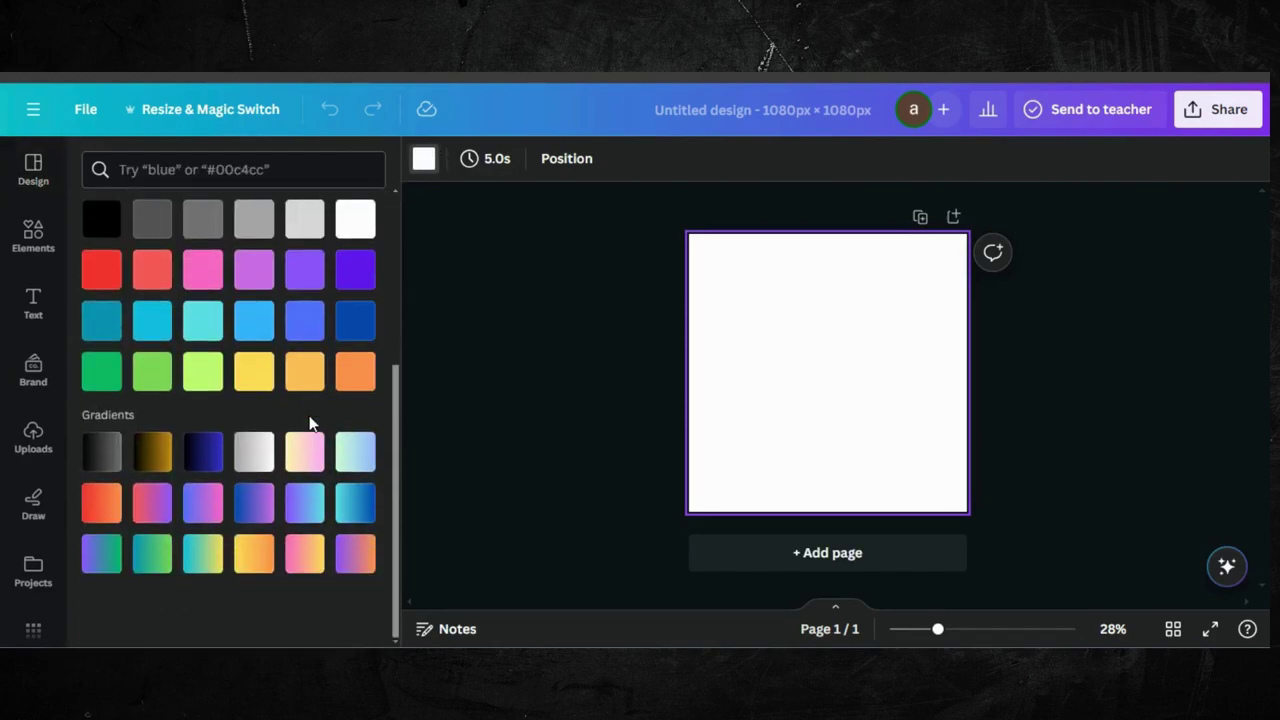
{"action": "left_click", "coordinate": [357, 375]}
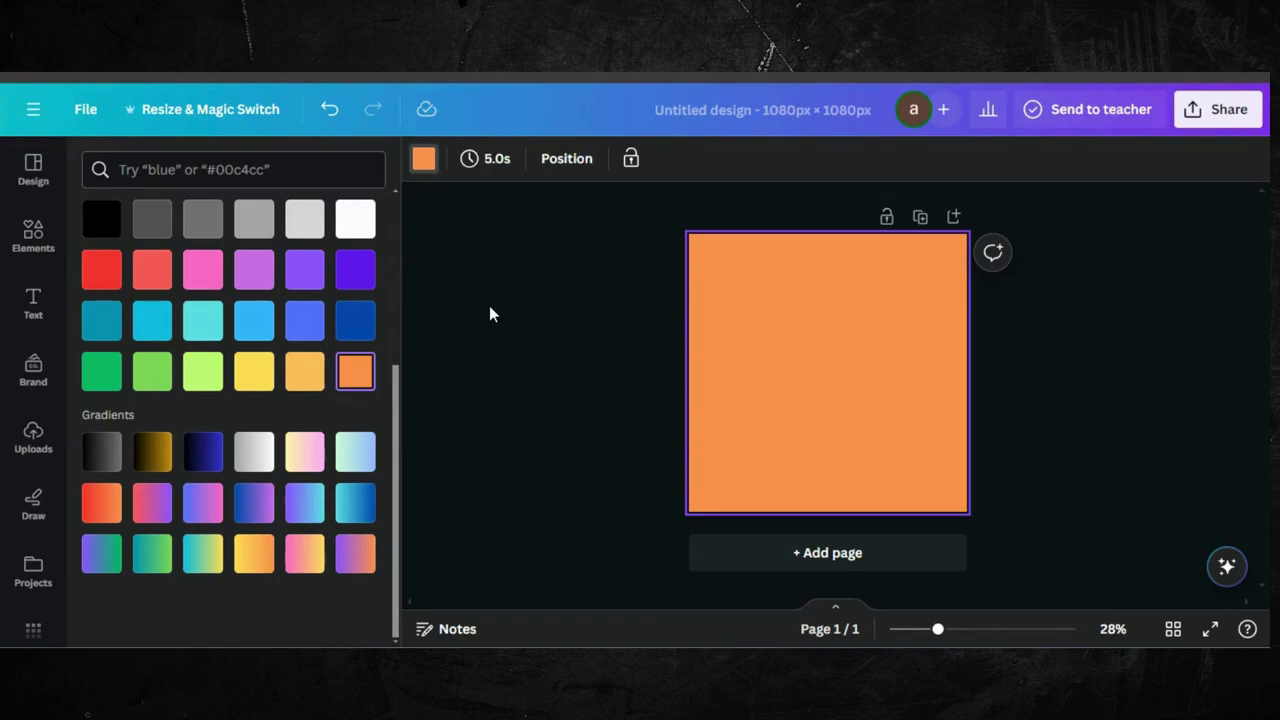
{"action": "scroll", "coordinate": [108, 270], "scroll_direction": "up", "scroll_amount": 5}
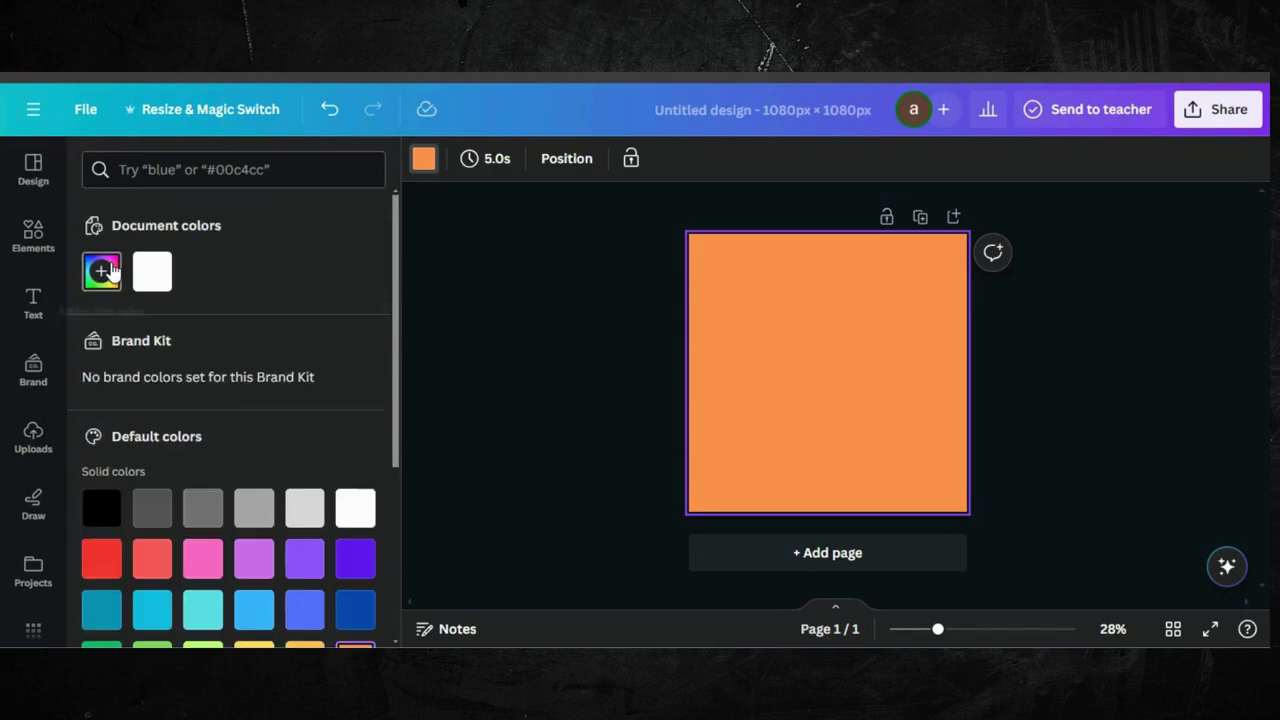
Add a heading reading "FAshion" and convert it to all uppercase.
{"action": "left_click", "coordinate": [33, 236]}
{"action": "left_click", "coordinate": [35, 308]}
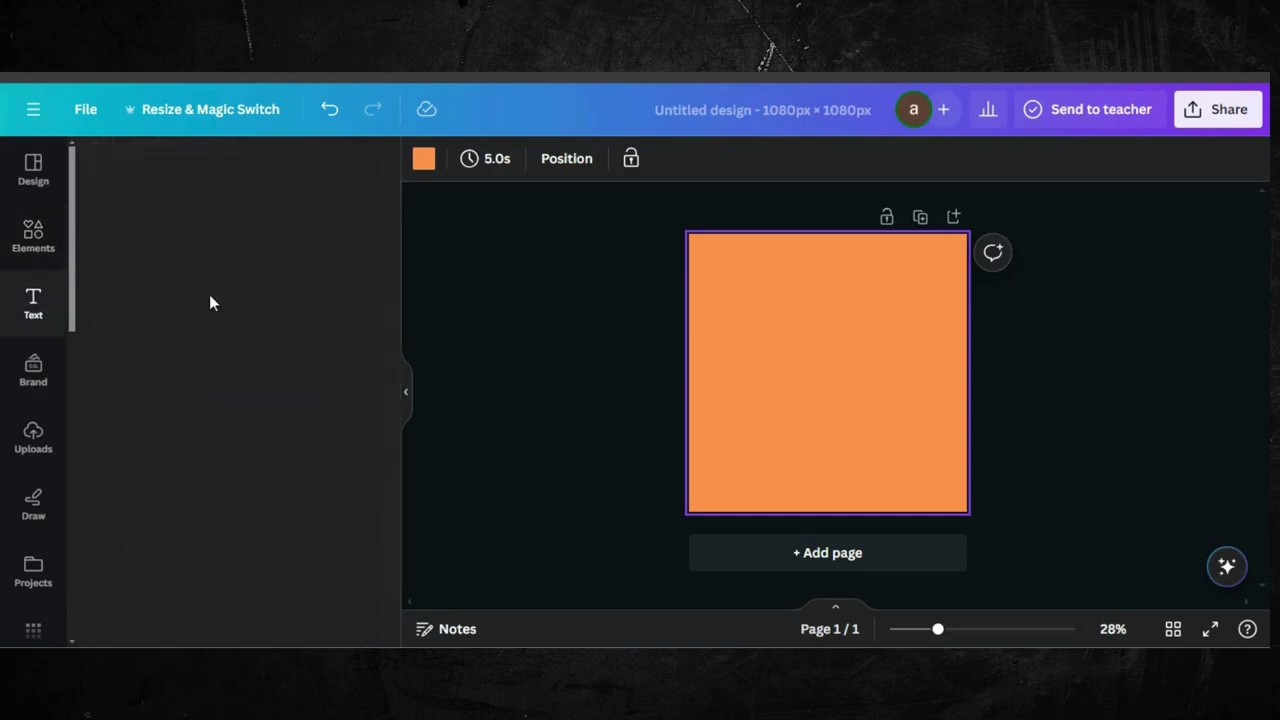
{"action": "left_click", "coordinate": [205, 347]}
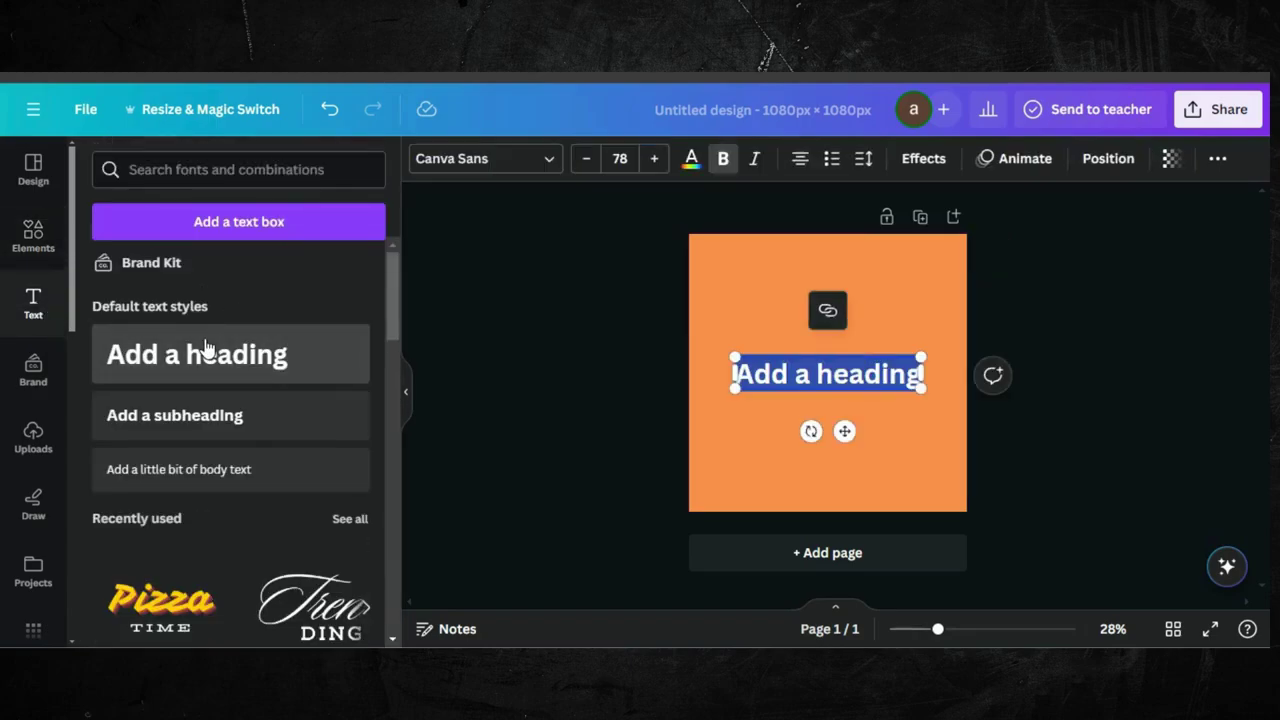
{"action": "type", "text": "FAshio"}
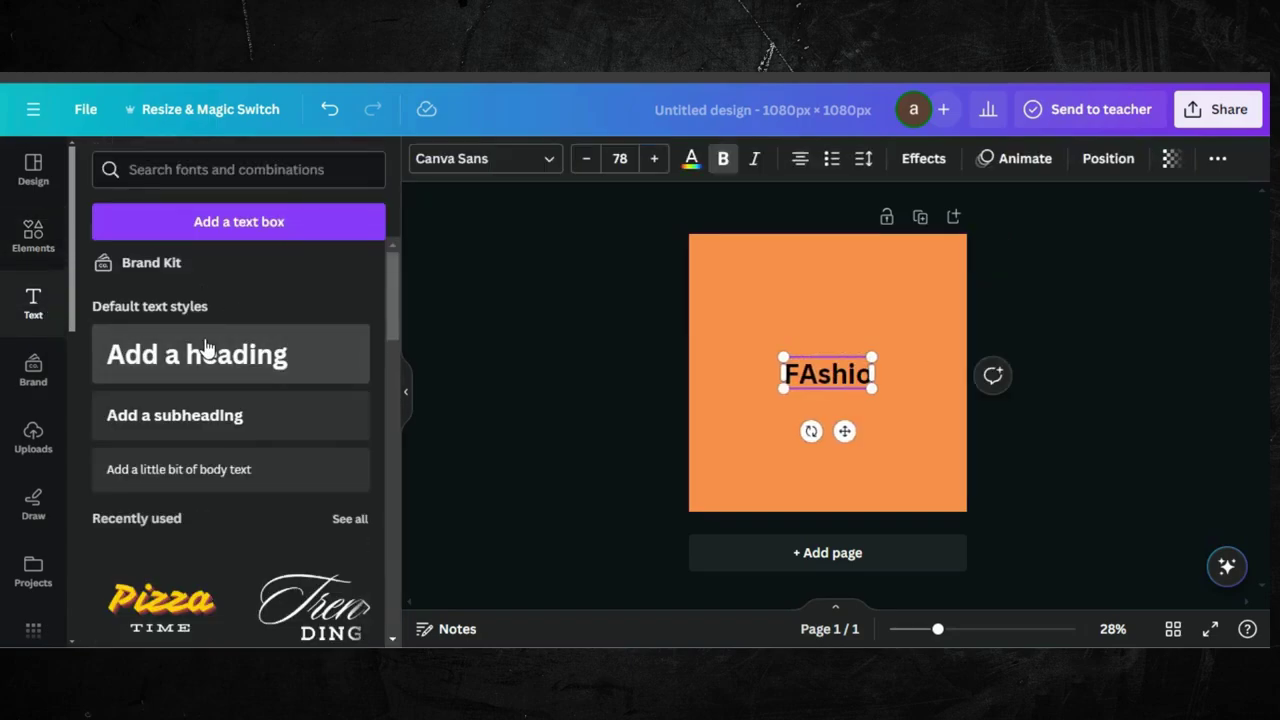
{"action": "type", "text": "n"}
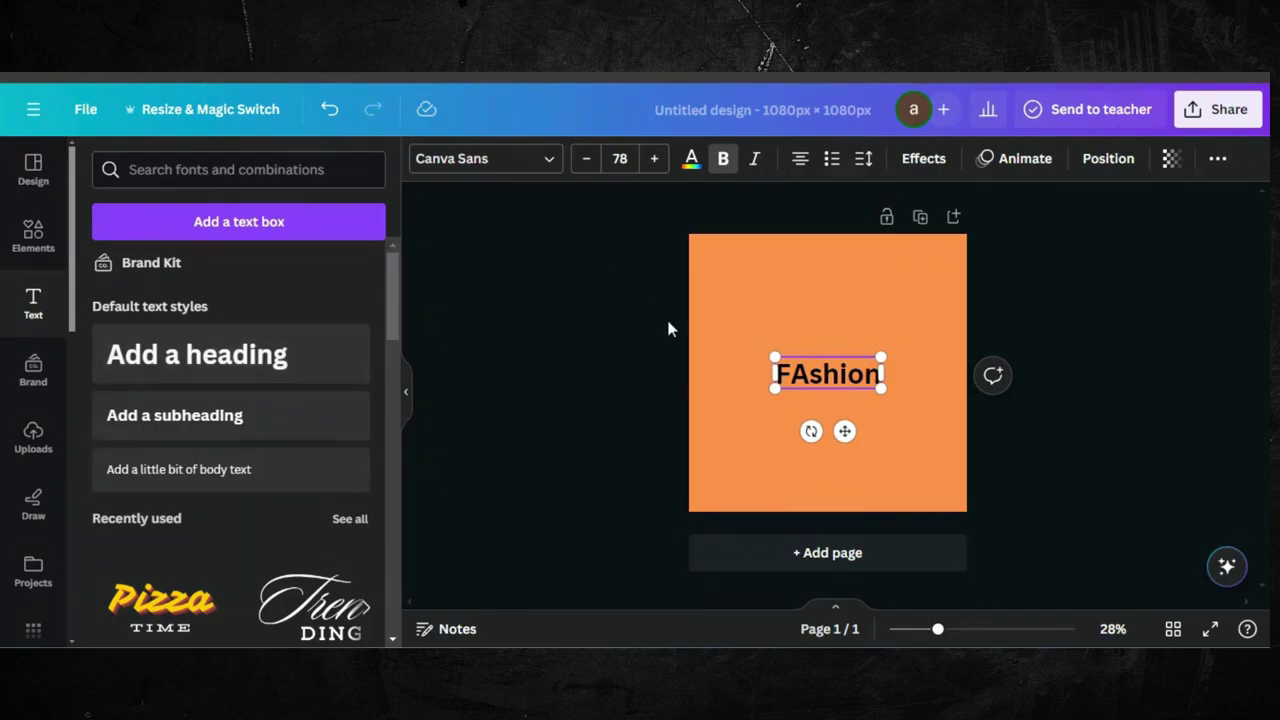
{"action": "left_click", "coordinate": [1217, 158]}
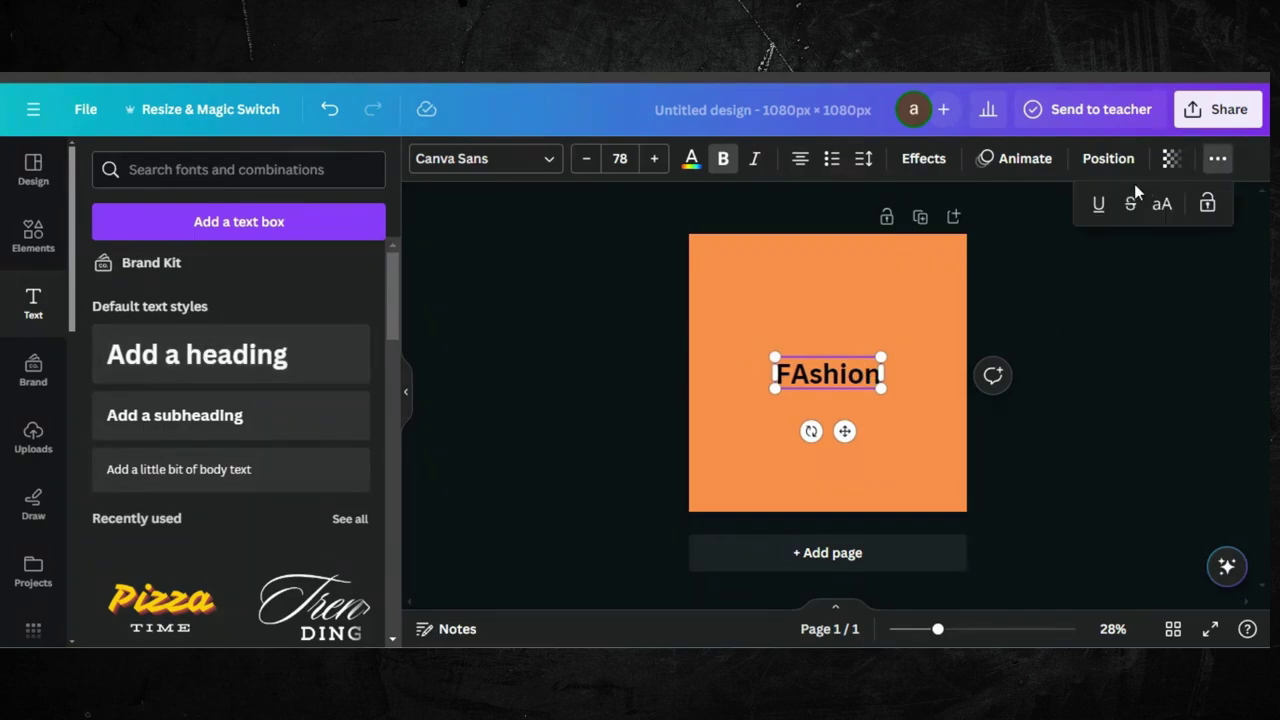
{"action": "left_click", "coordinate": [1161, 204]}
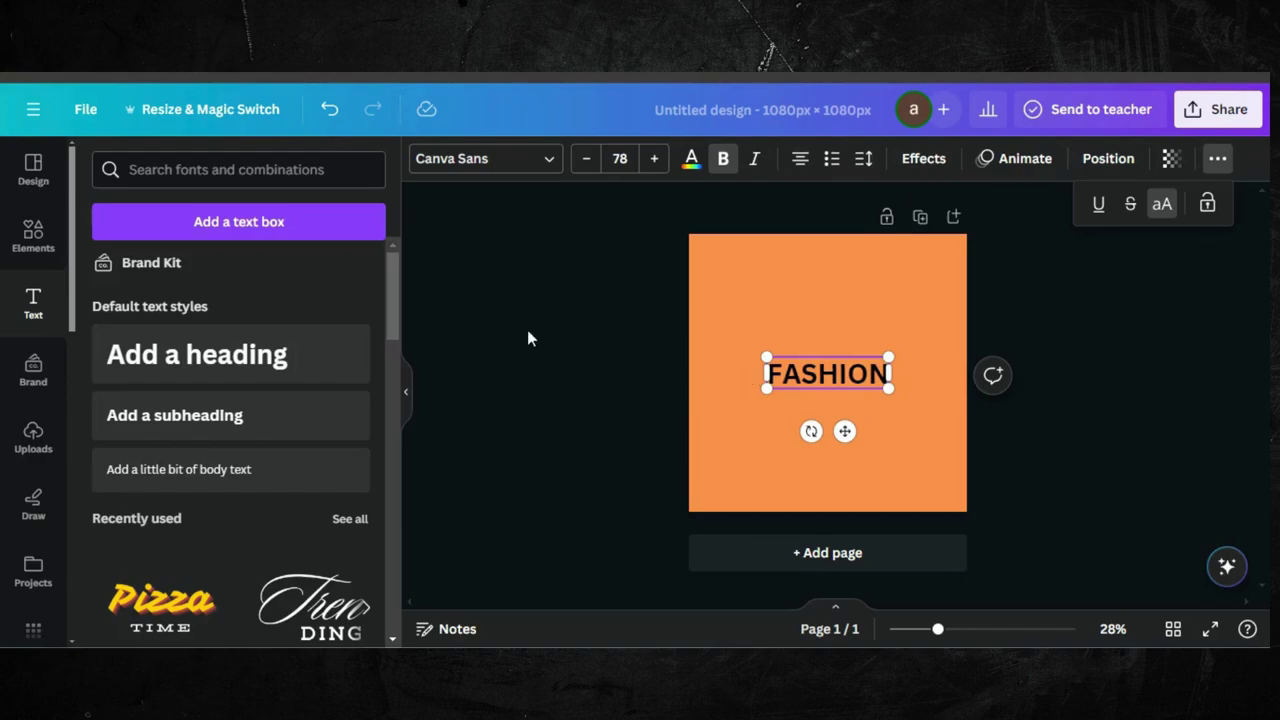
Set the heading's font to Anton and apply the Lift effect at intensity 100.
{"action": "left_click", "coordinate": [553, 161]}
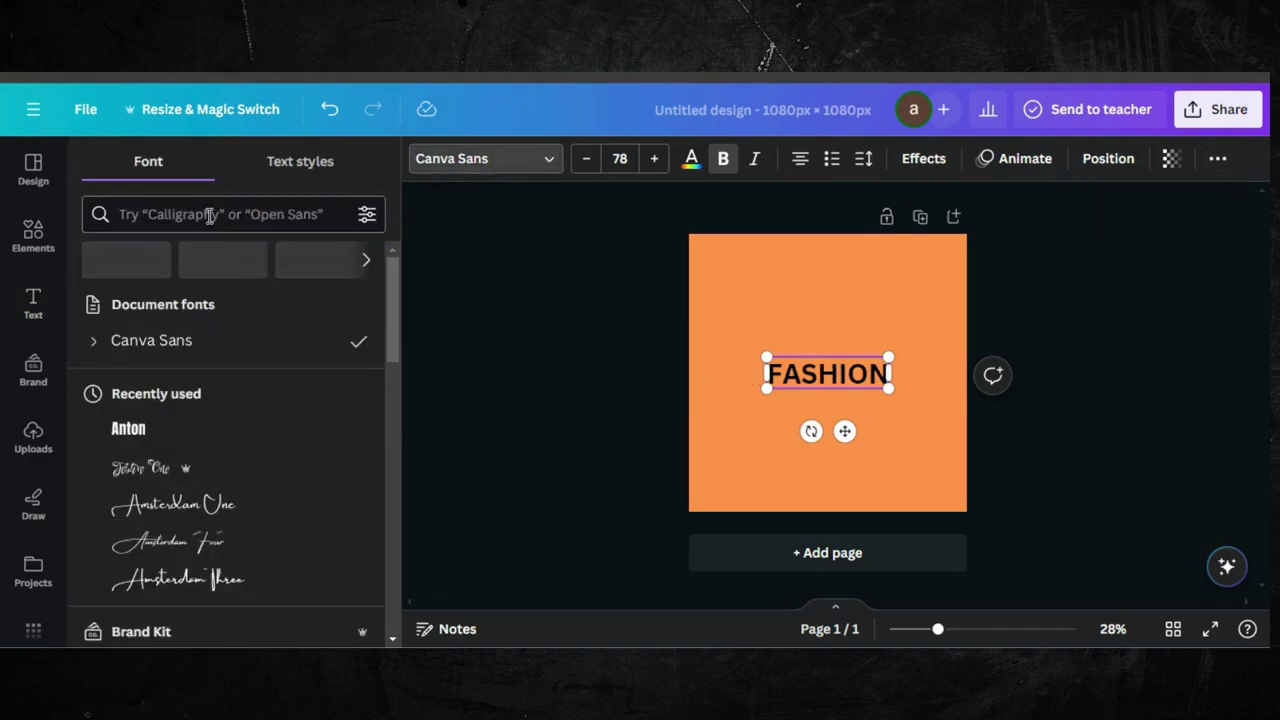
{"action": "left_click", "coordinate": [154, 442]}
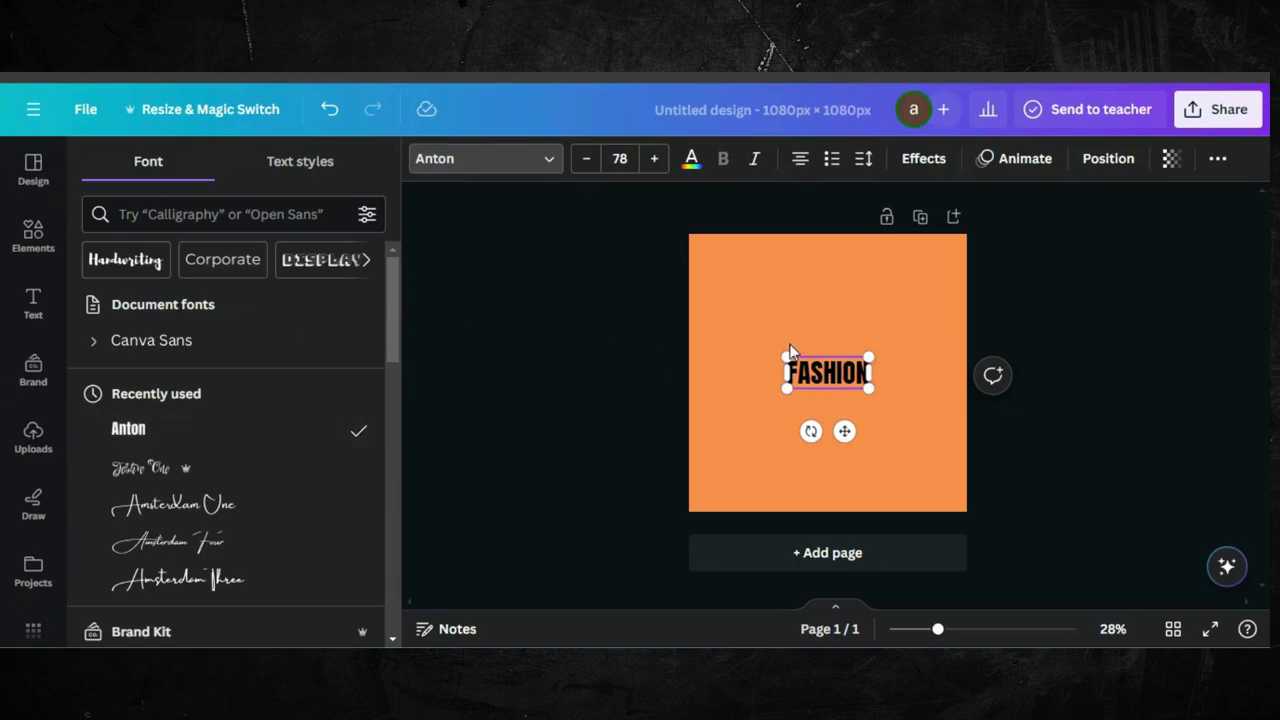
{"action": "left_click", "coordinate": [923, 158]}
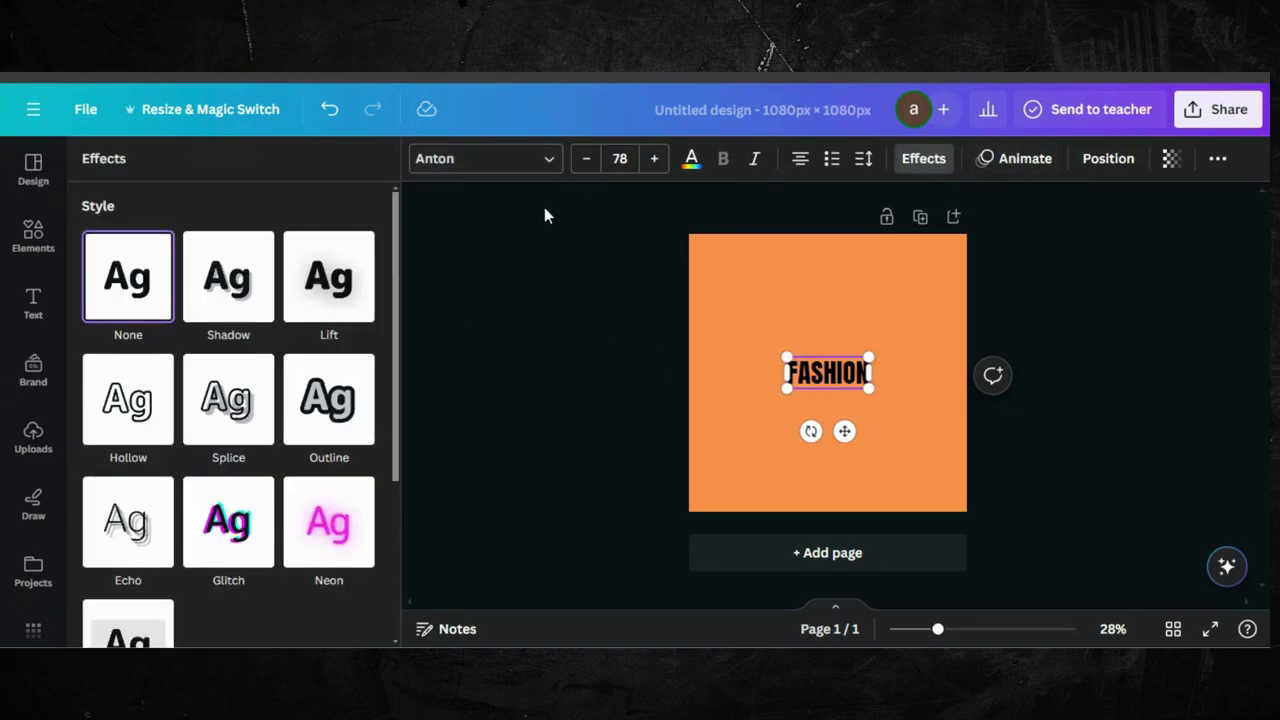
{"action": "left_click", "coordinate": [305, 283]}
{"action": "left_click_drag", "start_coordinate": [228, 397], "coordinate": [437, 391]}
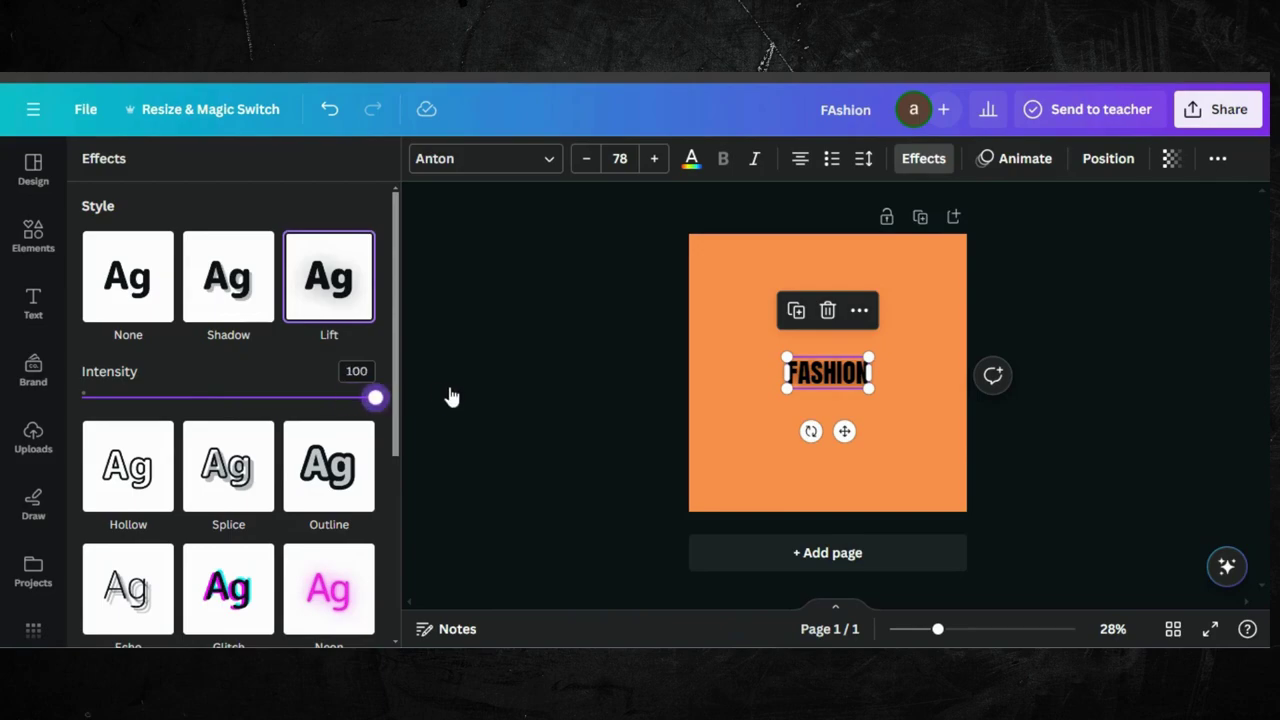
{"action": "left_click", "coordinate": [536, 310]}
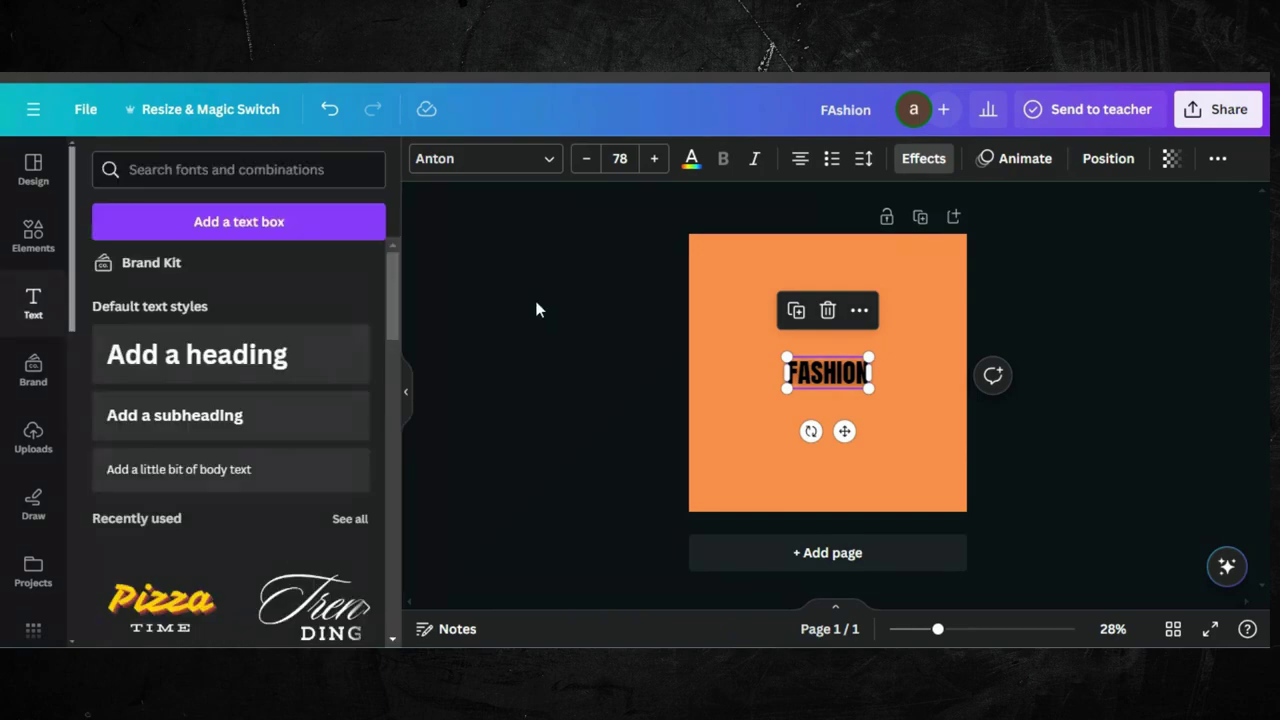
Insert the recently used photo of the woman in a yellow coat carrying yellow shopping bags.
{"action": "left_click", "coordinate": [33, 237]}
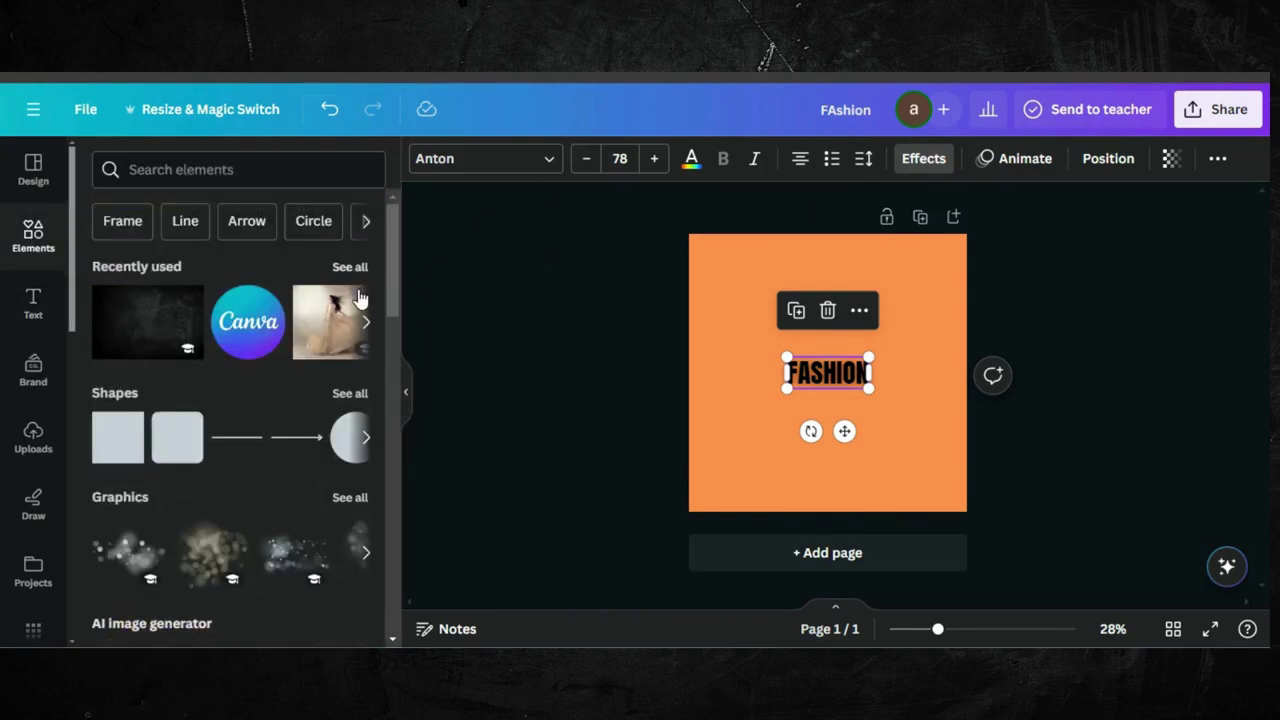
{"action": "left_click", "coordinate": [366, 323]}
{"action": "left_click", "coordinate": [366, 323]}
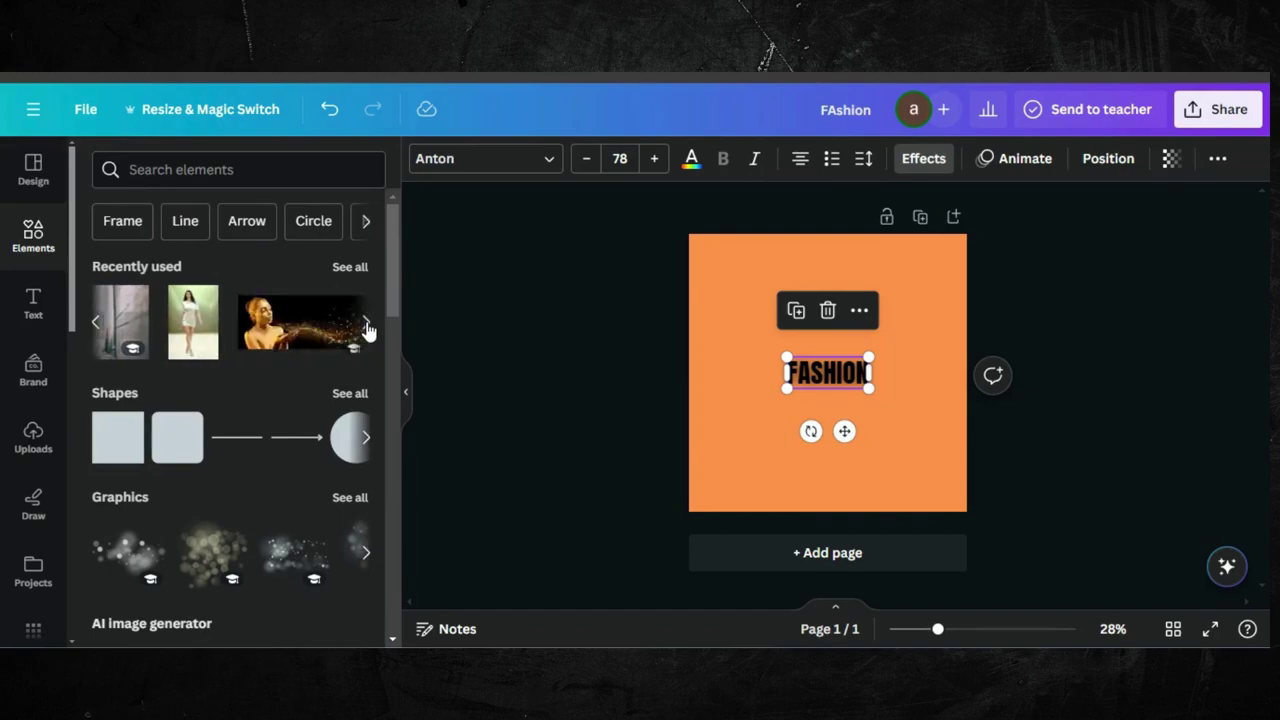
{"action": "left_click", "coordinate": [366, 323]}
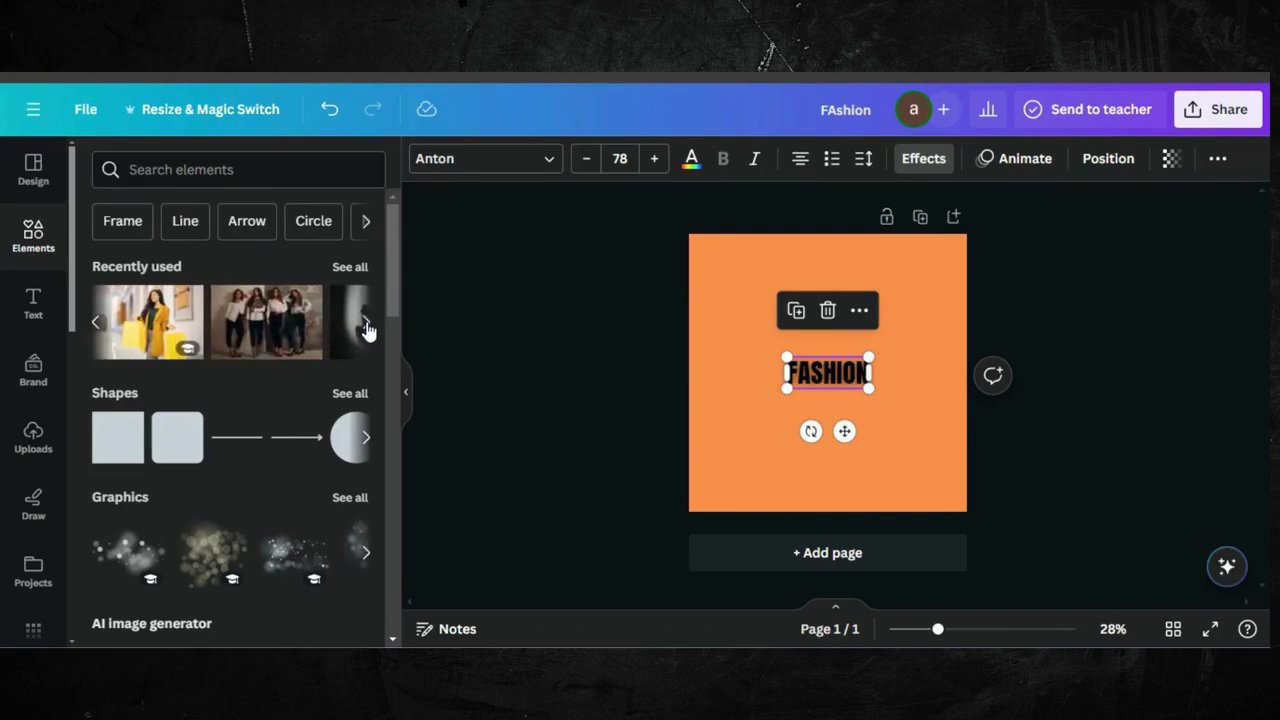
{"action": "left_click", "coordinate": [146, 318]}
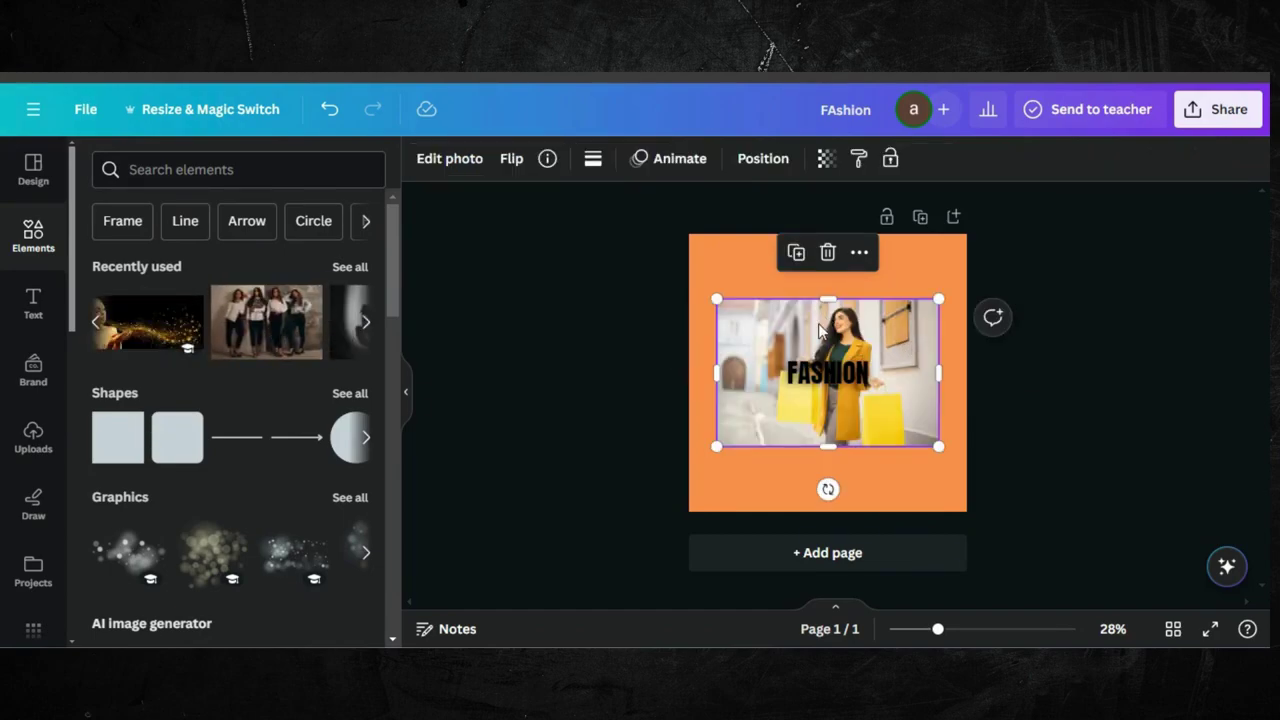
Enlarge the photo to the full page width and place it over the lower part of the page.
{"action": "left_click_drag", "start_coordinate": [822, 318], "coordinate": [793, 405]}
{"action": "left_click_drag", "start_coordinate": [913, 388], "coordinate": [983, 381]}
{"action": "left_click_drag", "start_coordinate": [838, 373], "coordinate": [829, 350]}
{"action": "mouse_move", "coordinate": [758, 401]}
{"action": "left_mouse_down"}
{"action": "mouse_move", "coordinate": [751, 437]}
{"action": "mouse_move", "coordinate": [746, 392]}
{"action": "left_mouse_up"}
Enlarge the FASHION heading to font size 212 and centre it across the photo's upper edge.
{"action": "left_click", "coordinate": [734, 347]}
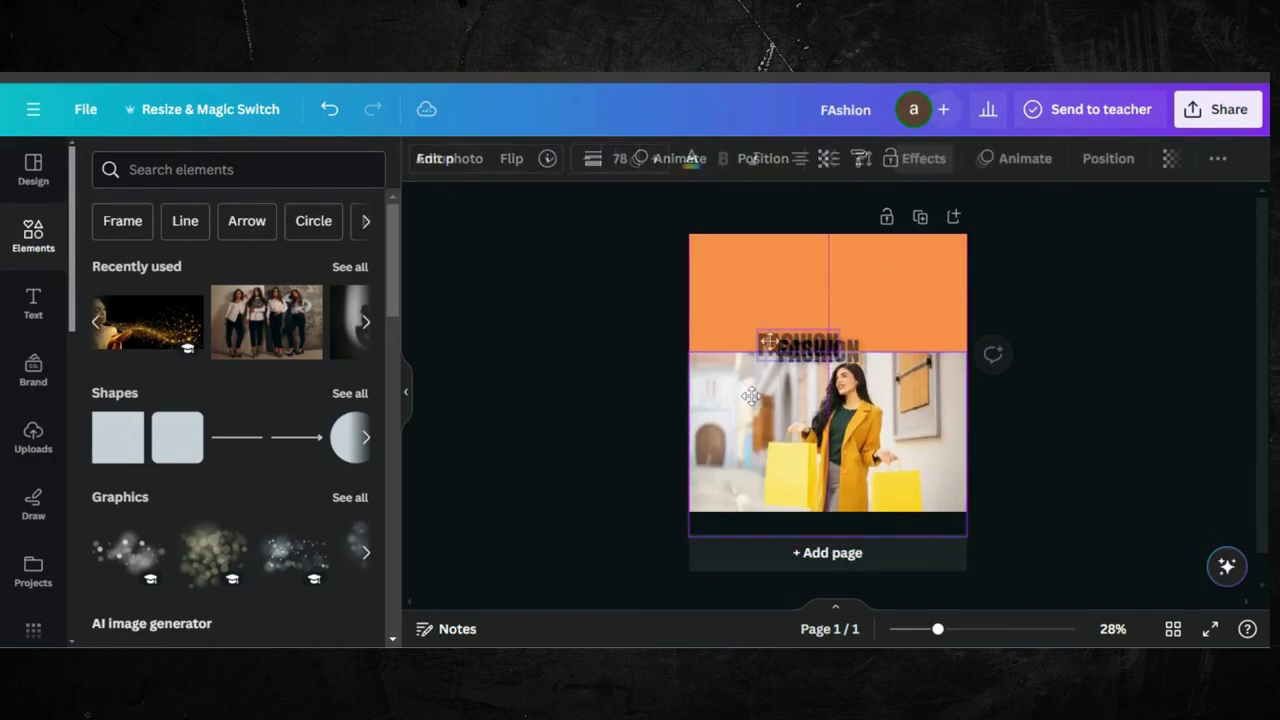
{"action": "left_click_drag", "start_coordinate": [799, 359], "coordinate": [887, 348]}
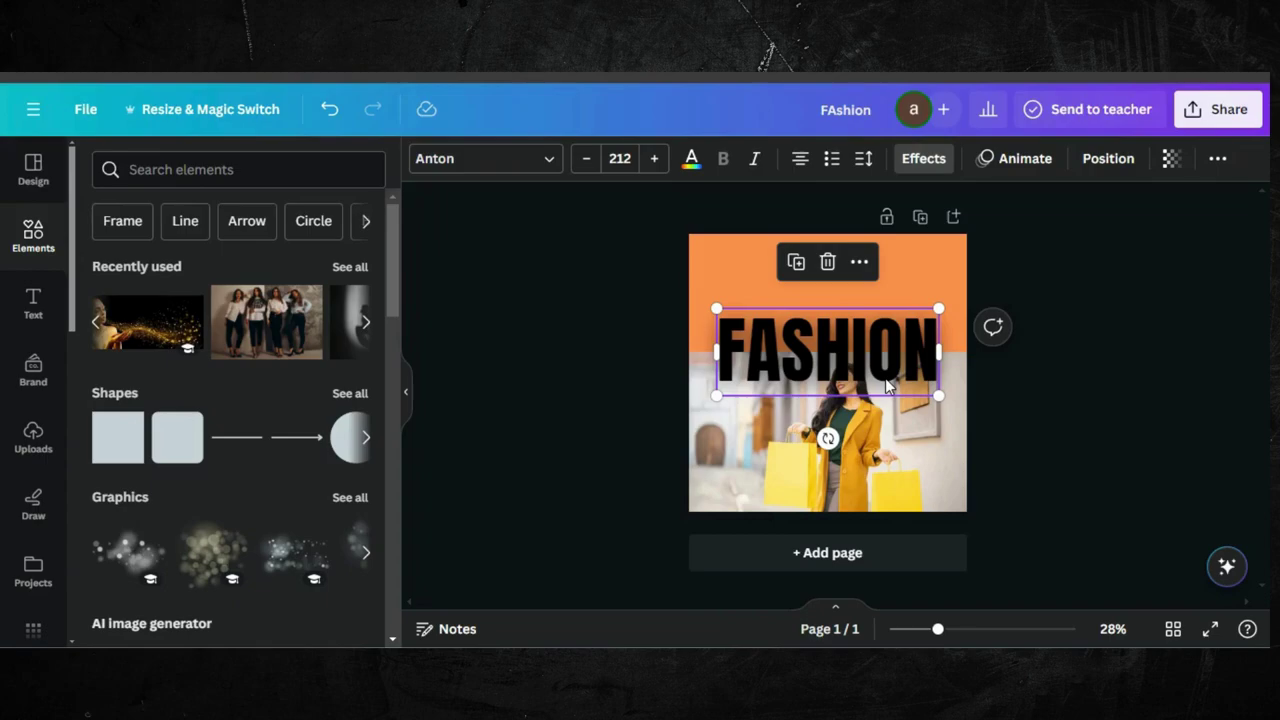
{"action": "left_click", "coordinate": [1083, 251]}
Download the design as a PNG at 1,080 × 1,080 px.
{"action": "left_click", "coordinate": [1218, 109]}
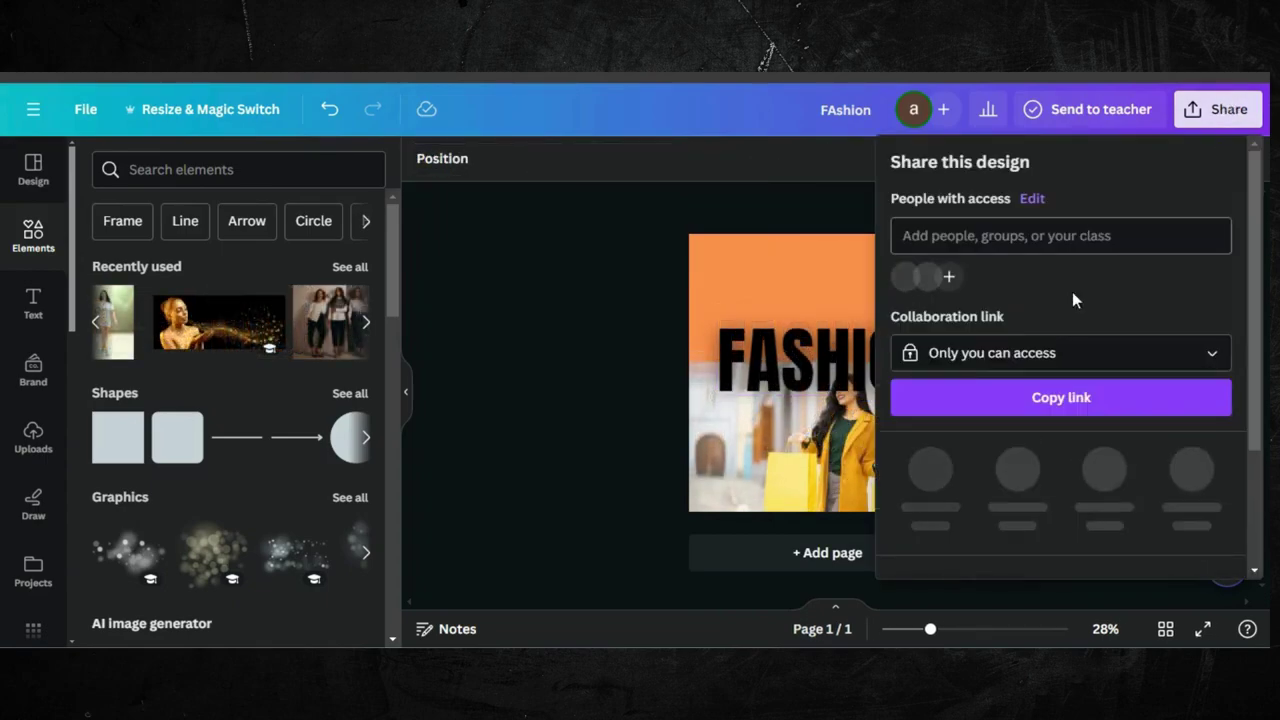
{"action": "scroll", "coordinate": [1065, 310], "scroll_direction": "down", "scroll_amount": 3}
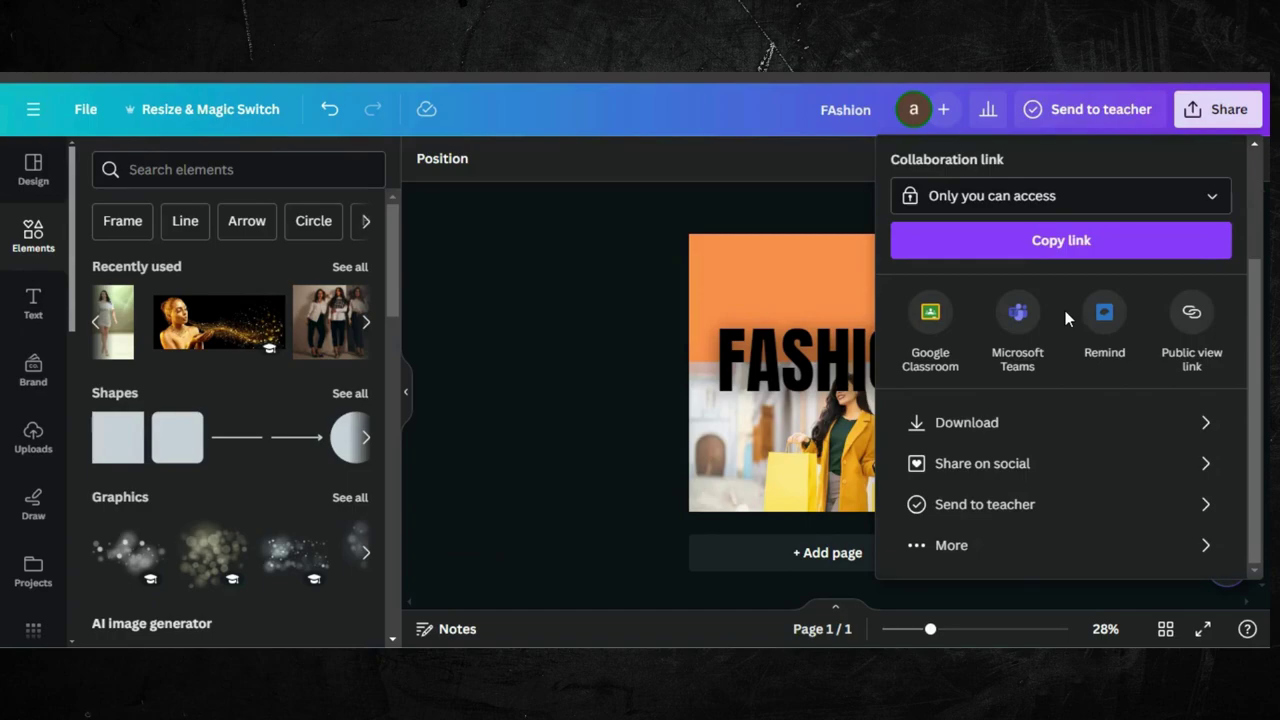
{"action": "left_click", "coordinate": [1013, 420]}
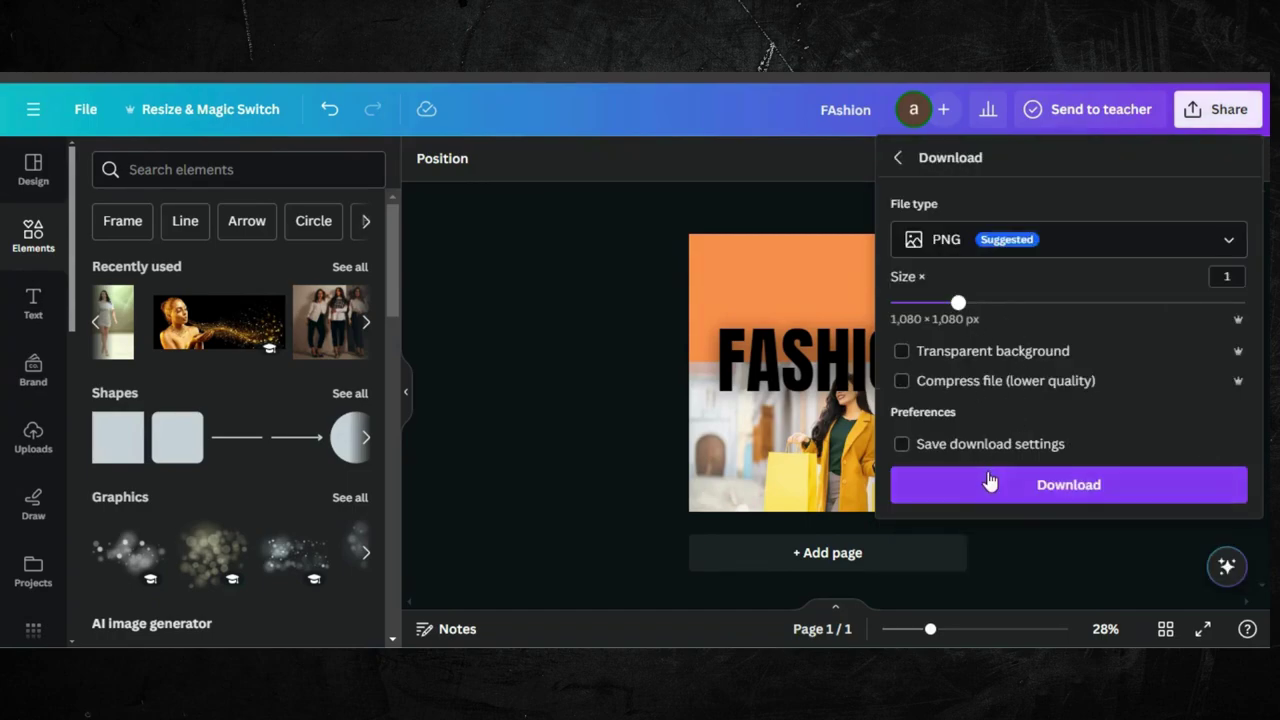
{"action": "left_click", "coordinate": [989, 487]}
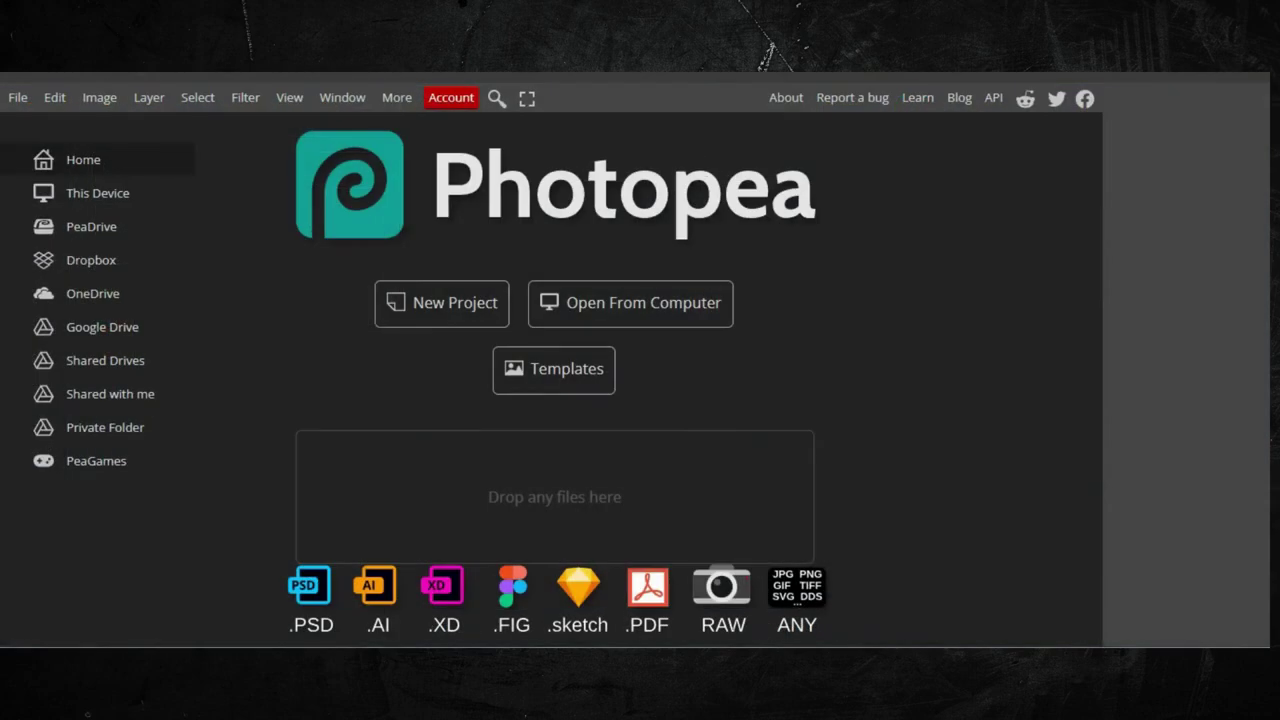
Switch to Photopea and open the downloaded FAshion.png from the browser's download history.
{"action": "left_click_drag", "start_coordinate": [964, 129], "coordinate": [460, 318]}
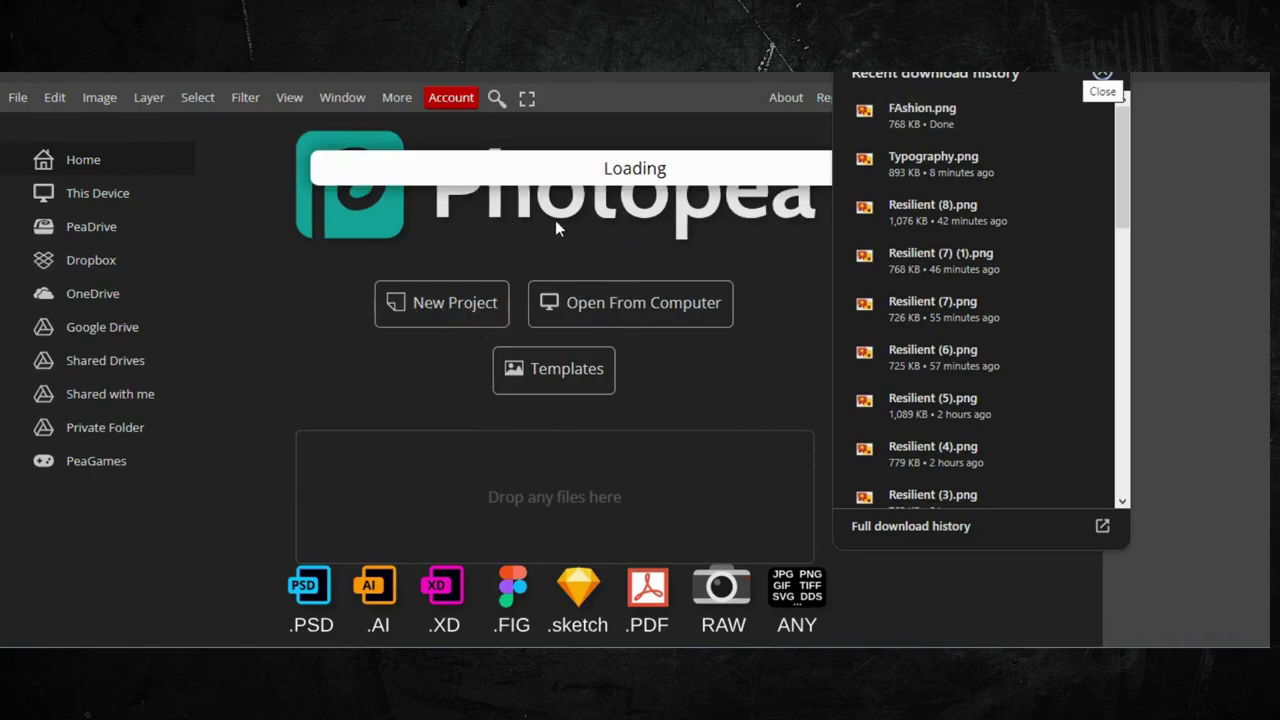
{"action": "left_click", "coordinate": [697, 234]}
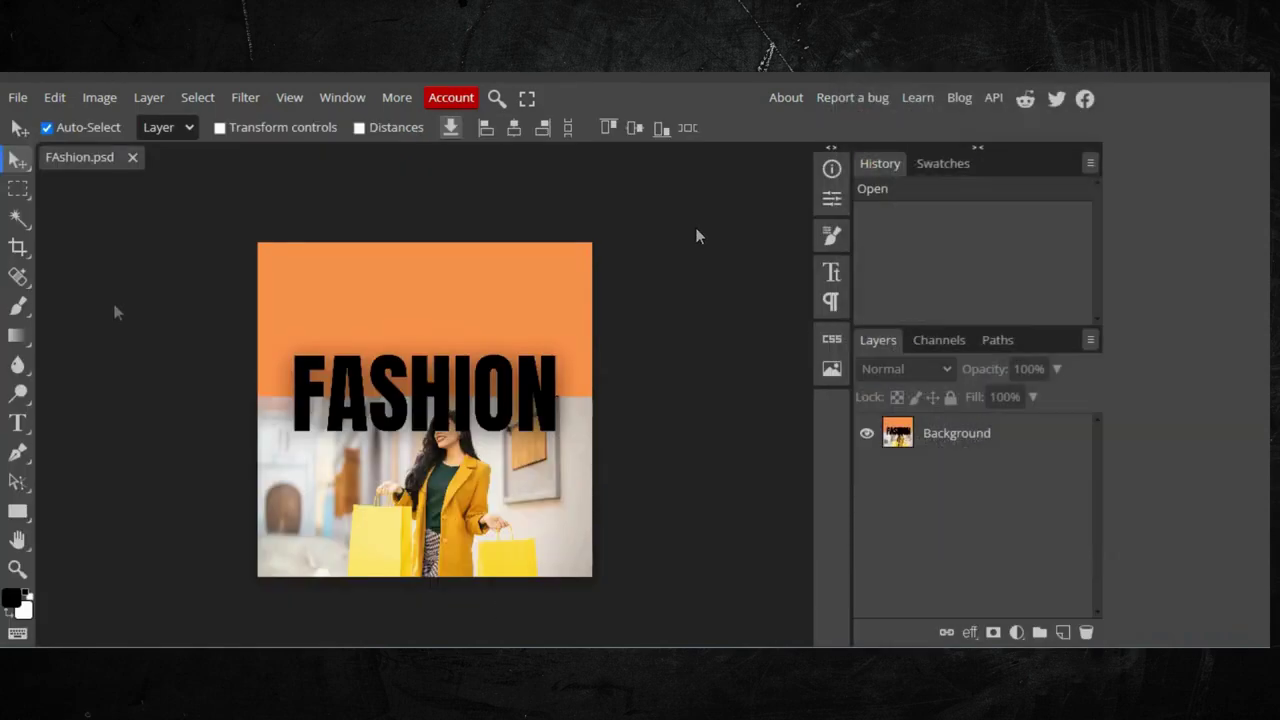
Activate the Background layer, then select the solid orange area above the word FASHION with the Magic Wand and delete it.
{"action": "left_click", "coordinate": [17, 218]}
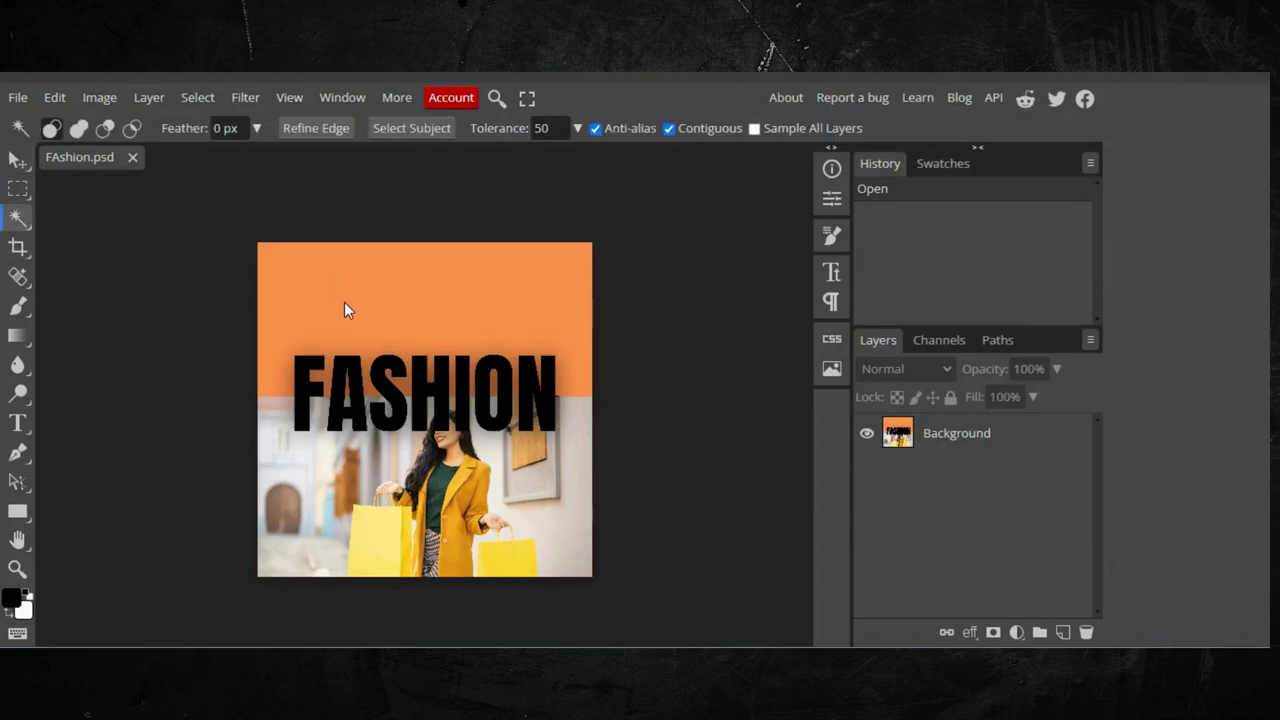
{"action": "left_click", "coordinate": [417, 292]}
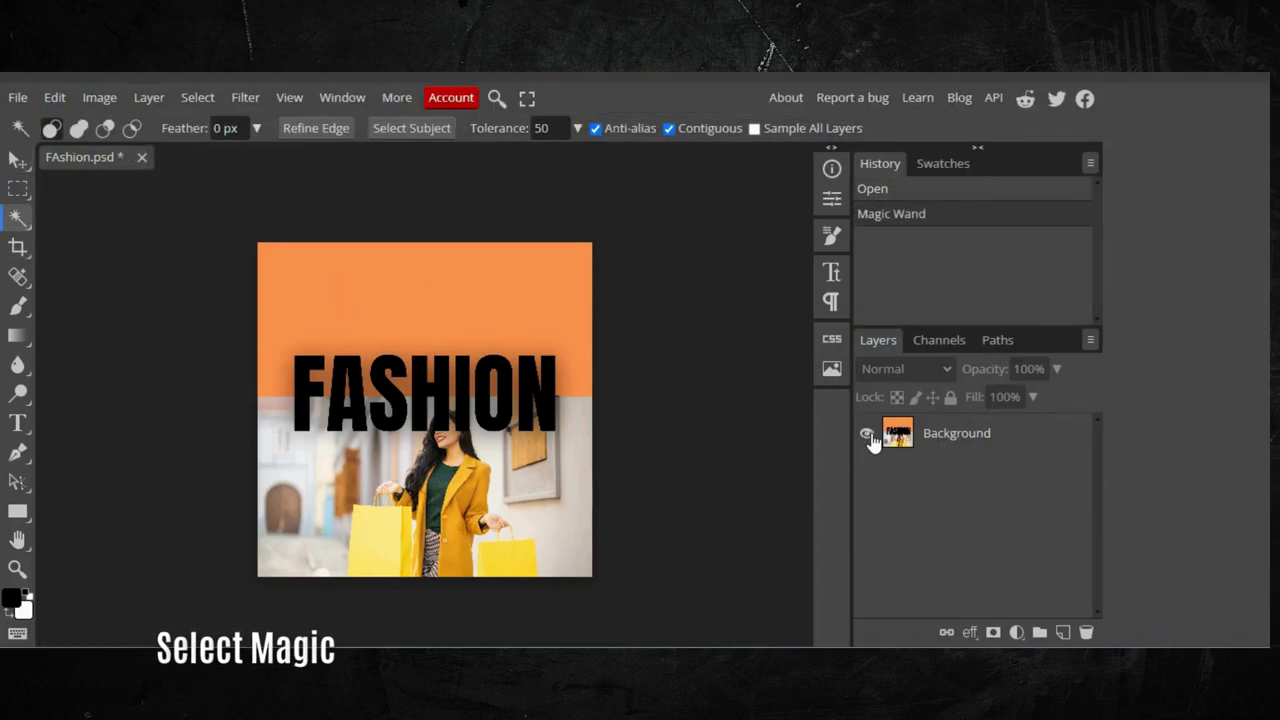
{"action": "left_click", "coordinate": [868, 436]}
{"action": "left_click", "coordinate": [890, 440]}
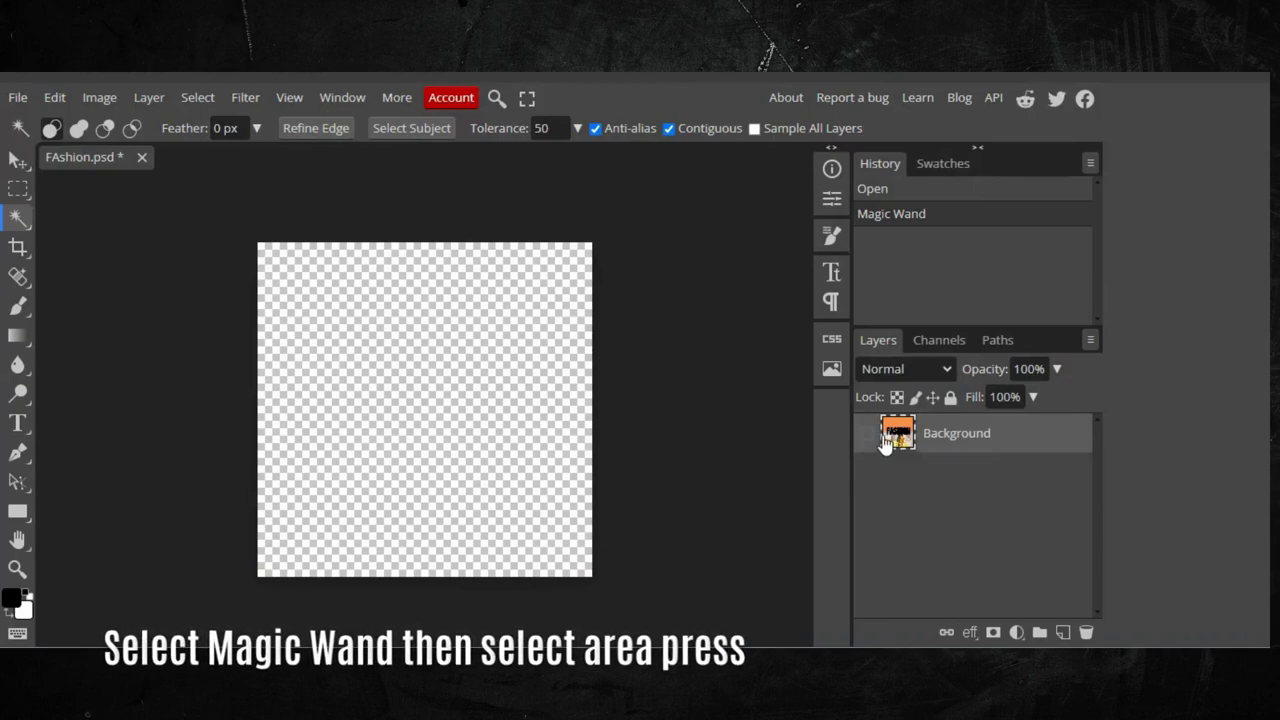
{"action": "left_click", "coordinate": [868, 437]}
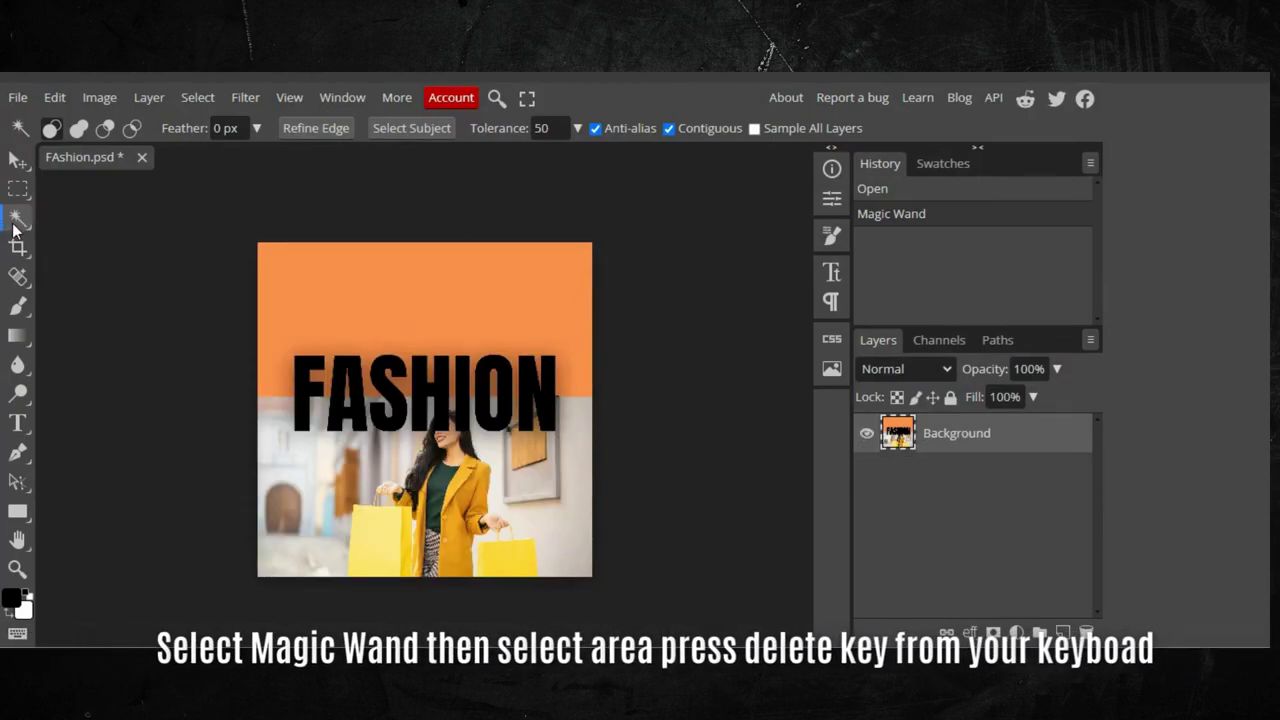
{"action": "left_click", "coordinate": [300, 297]}
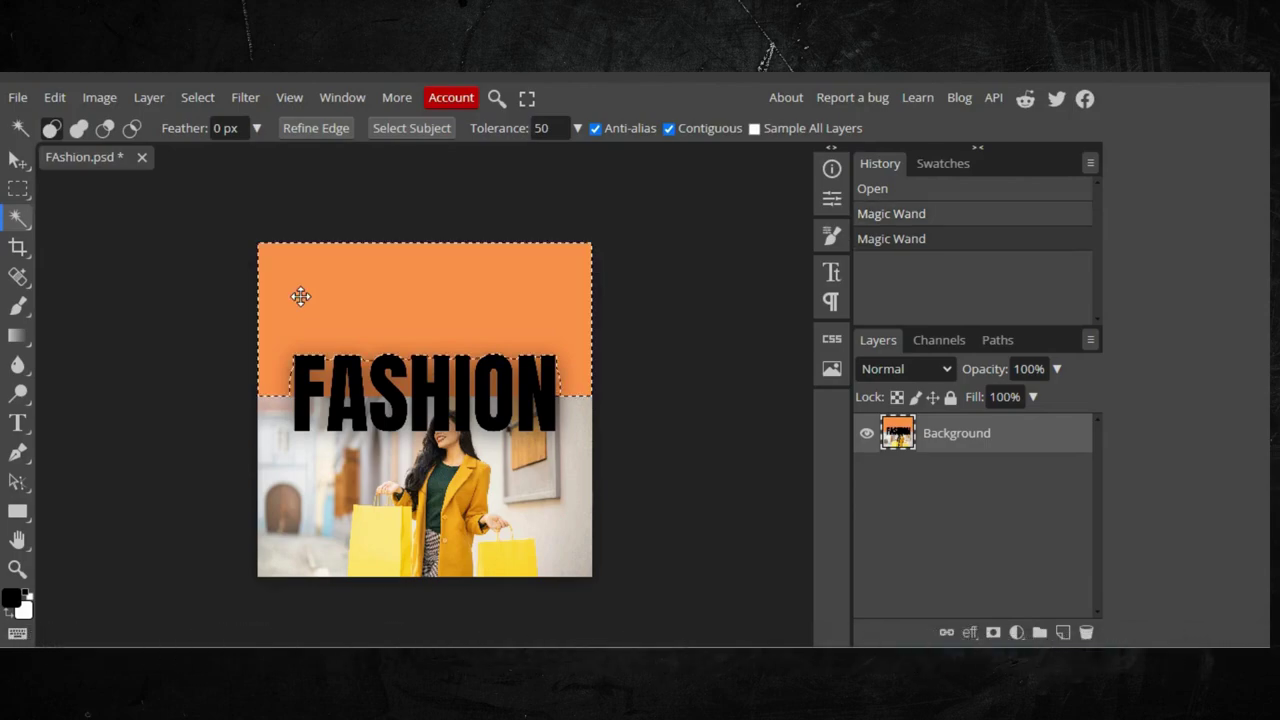
{"action": "key", "text": "Delete"}
Select the orange remnants beside the F, between F and A and inside the A with the Magic Wand and delete them.
{"action": "left_click", "coordinate": [292, 382]}
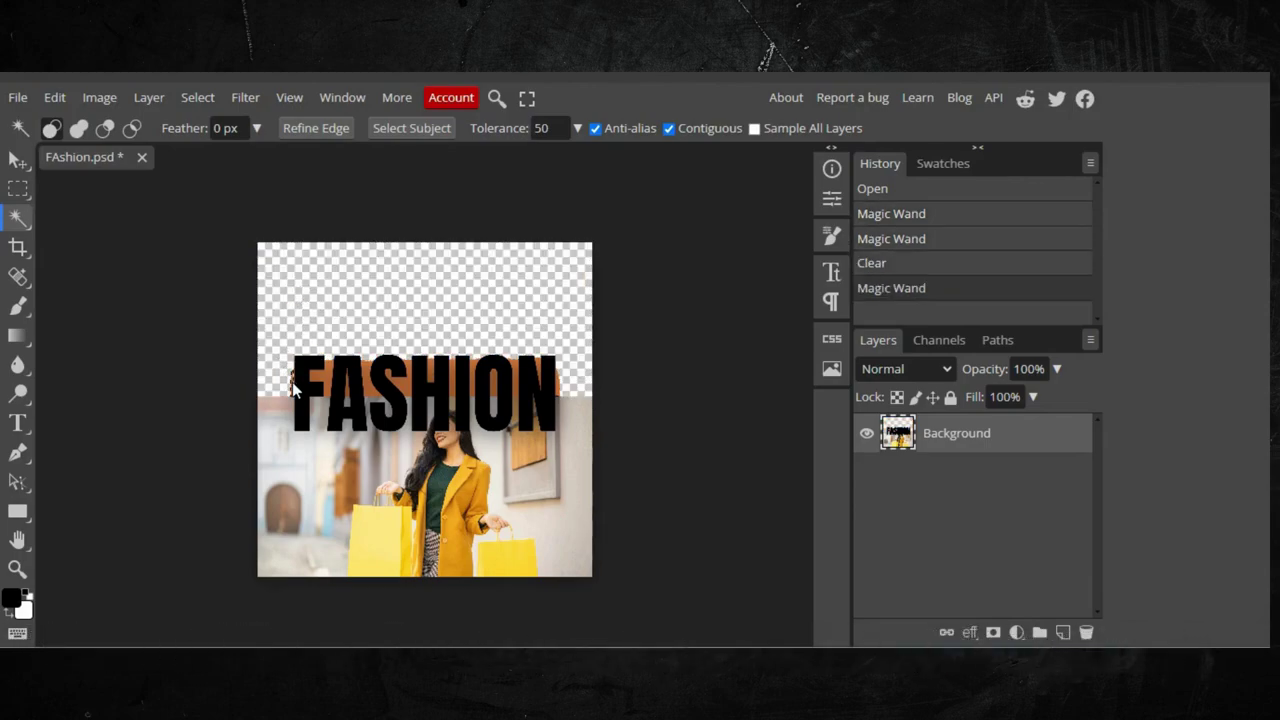
{"action": "key", "text": "Delete"}
{"action": "left_click", "coordinate": [316, 373]}
{"action": "key", "text": "Delete"}
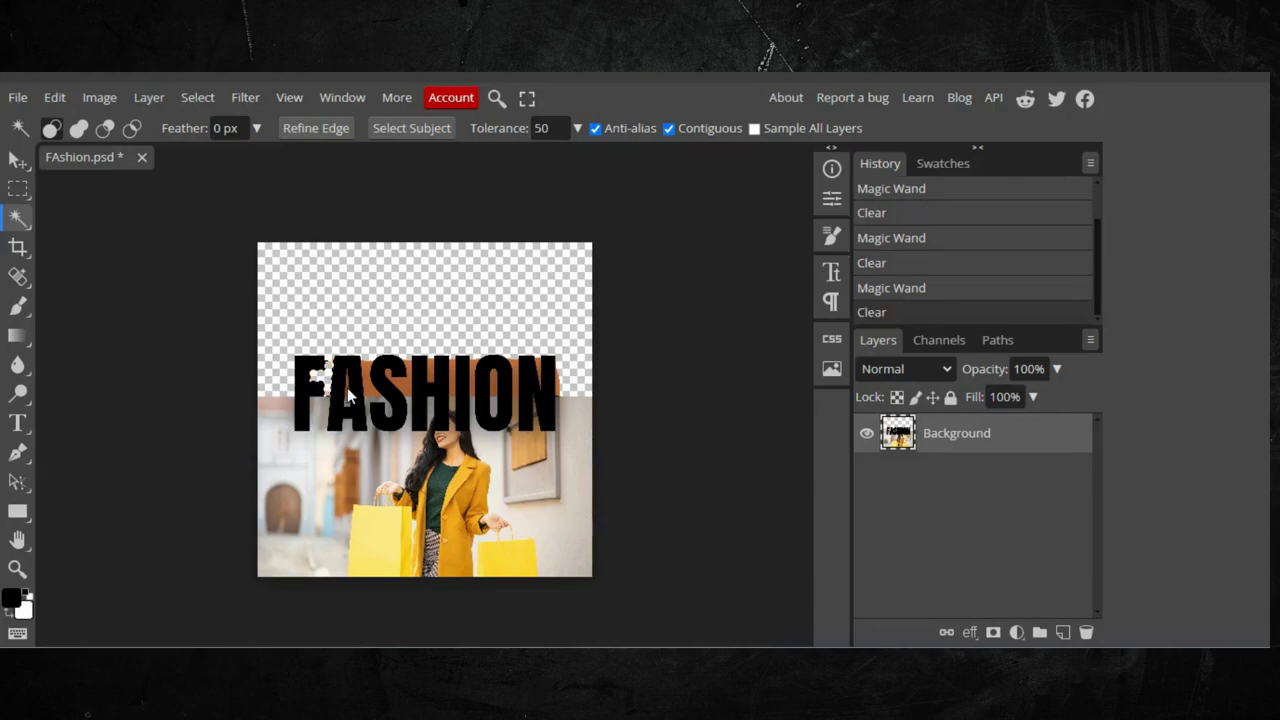
{"action": "left_click", "coordinate": [347, 391]}
{"action": "key", "text": "Delete"}
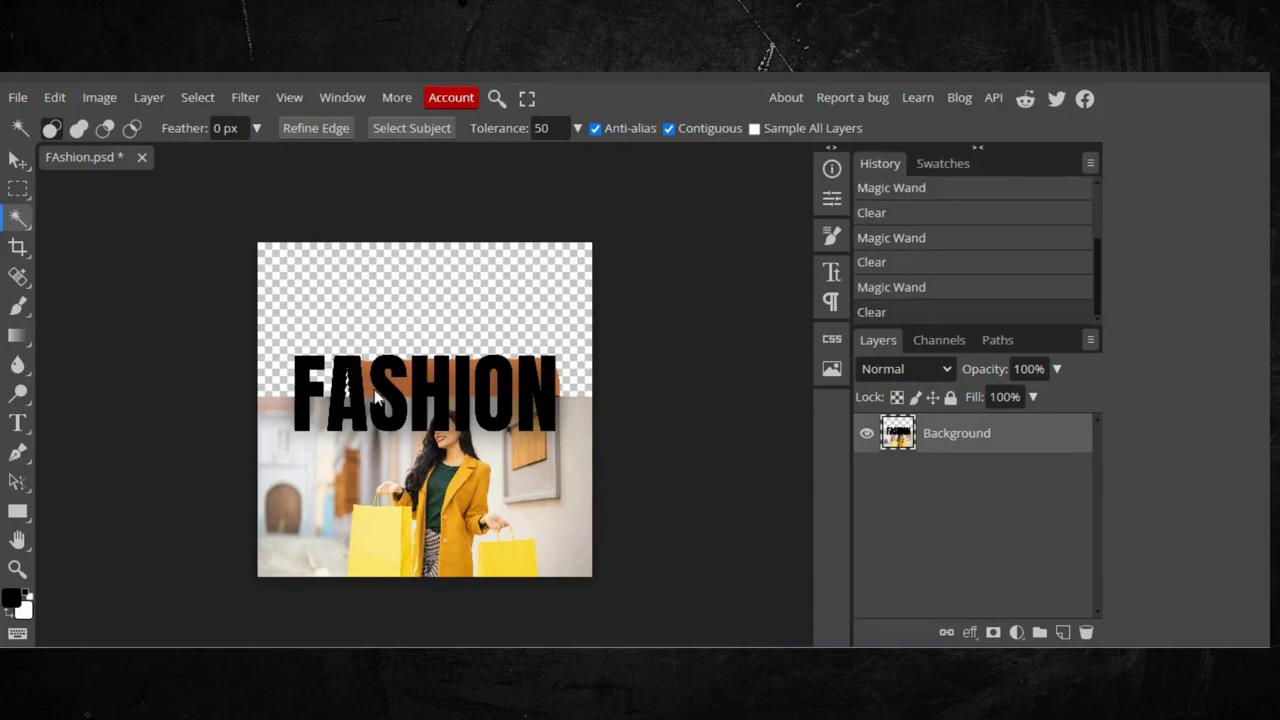
{"action": "left_click", "coordinate": [348, 401]}
{"action": "key", "text": "Delete"}
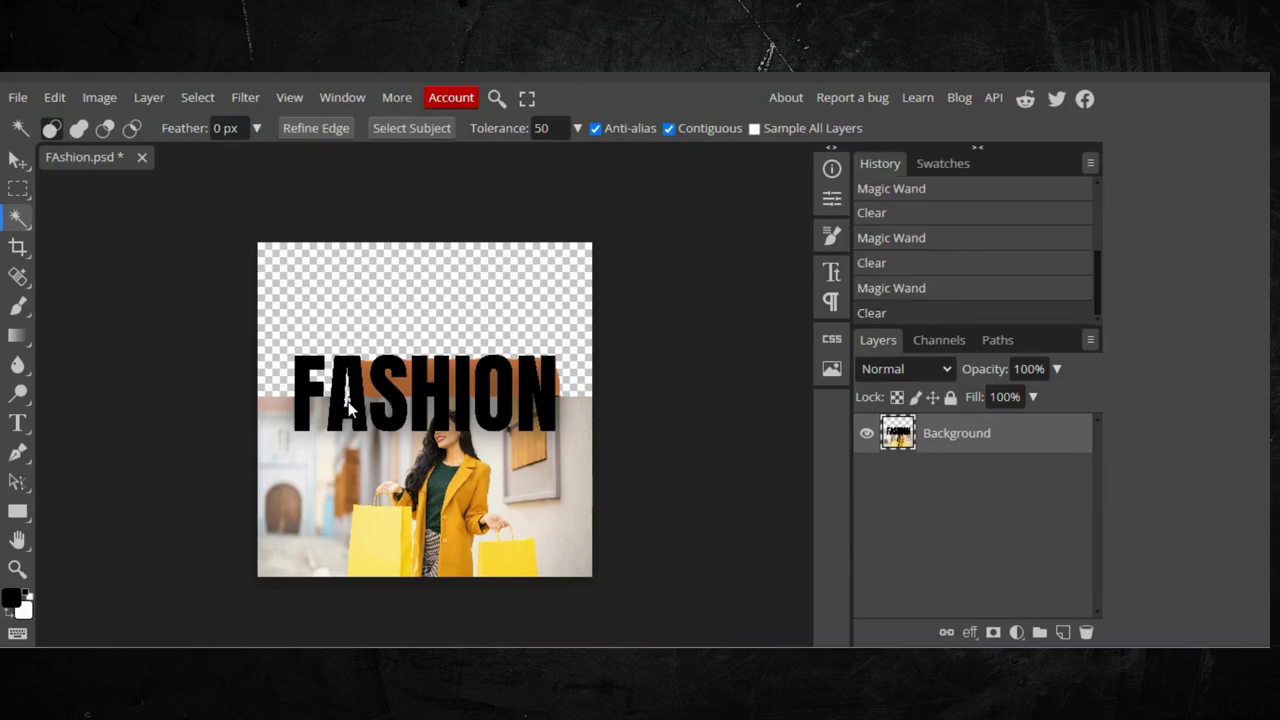
Delete the orange patches between the letters A and S and between S and H with the Magic Wand.
{"action": "left_click", "coordinate": [372, 393]}
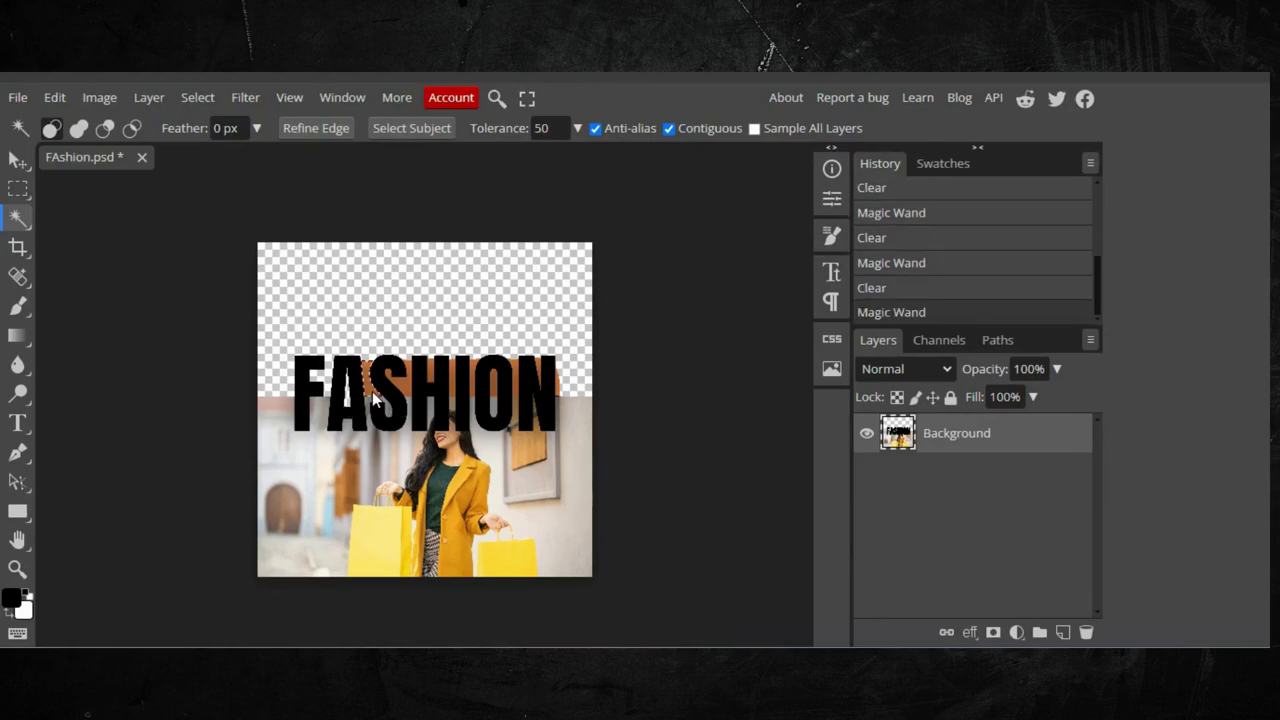
{"action": "key", "text": "Delete"}
{"action": "left_click", "coordinate": [384, 410]}
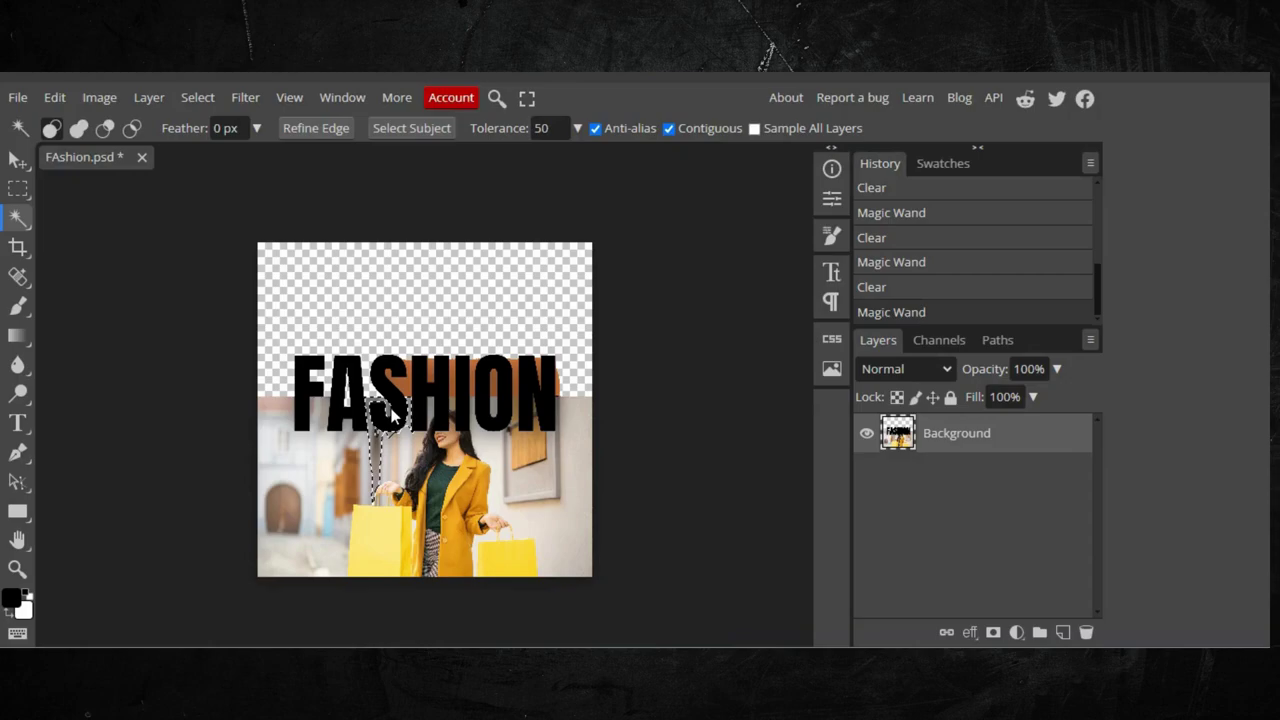
{"action": "key", "text": "ctrl+d"}
{"action": "left_click", "coordinate": [389, 421]}
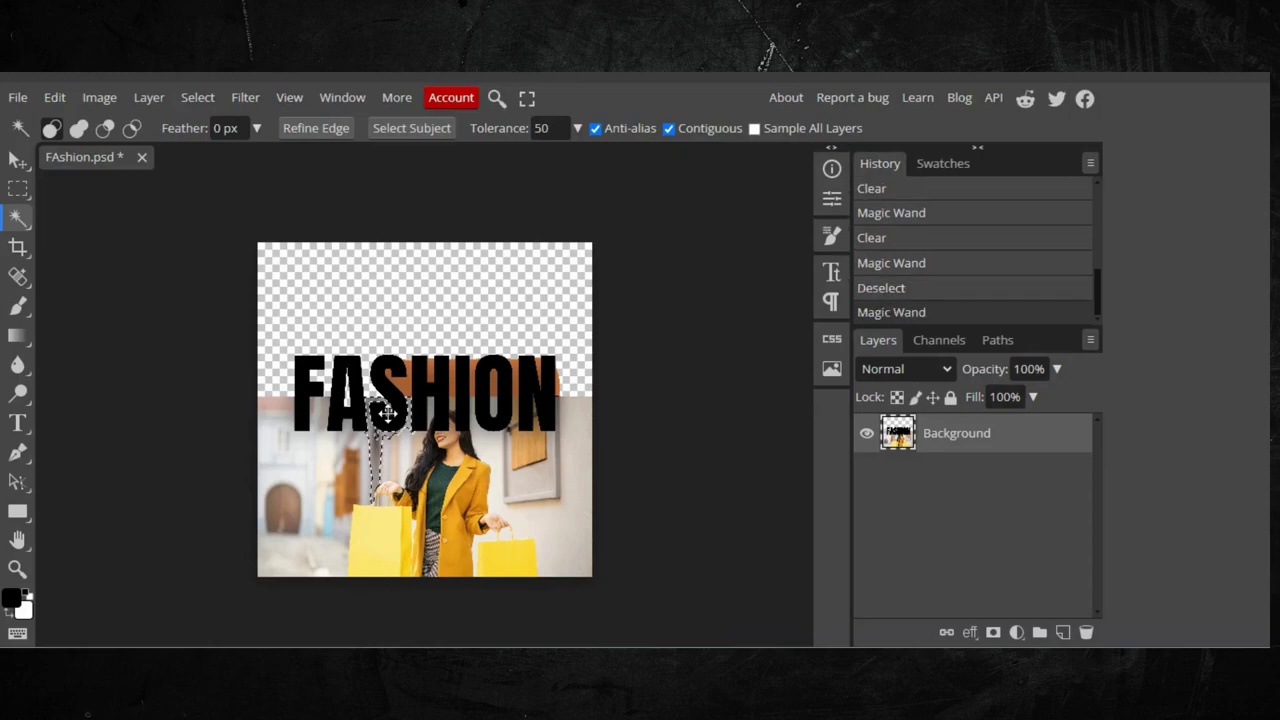
{"action": "left_click", "coordinate": [407, 395]}
{"action": "key", "text": "Delete"}
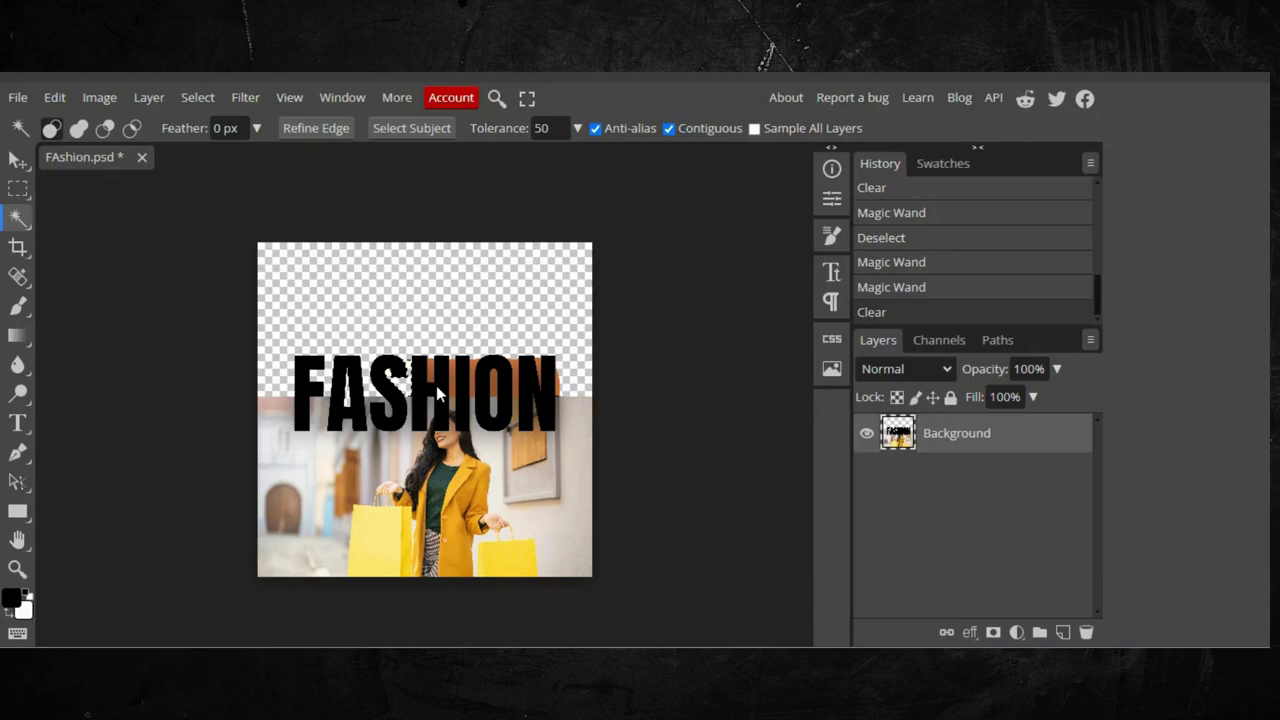
Delete the orange patches in the upper gap of the H and on both sides of the I.
{"action": "left_click", "coordinate": [432, 375]}
{"action": "key", "text": "Delete"}
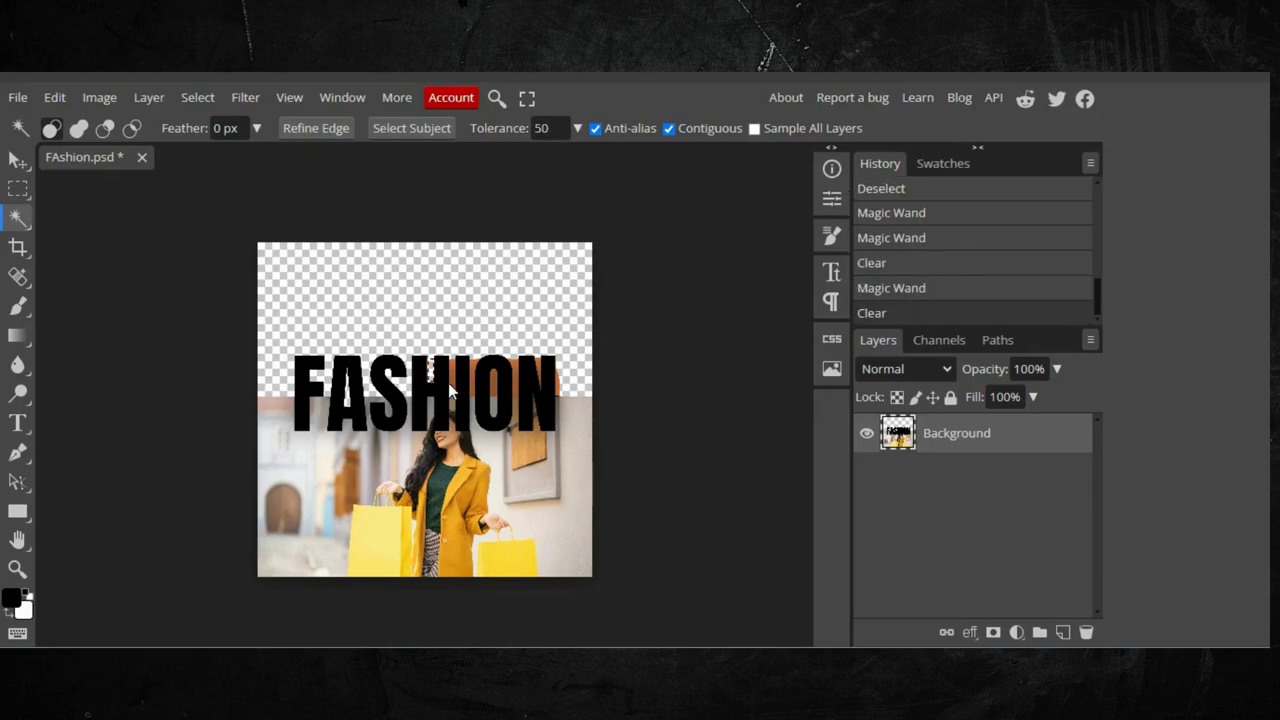
{"action": "left_click", "coordinate": [452, 385]}
{"action": "key", "text": "Delete"}
{"action": "left_click", "coordinate": [472, 390]}
{"action": "key", "text": "Delete"}
Delete the orange patches inside the O, between O and N, and around the letter N.
{"action": "left_click", "coordinate": [494, 391]}
{"action": "key", "text": "Delete"}
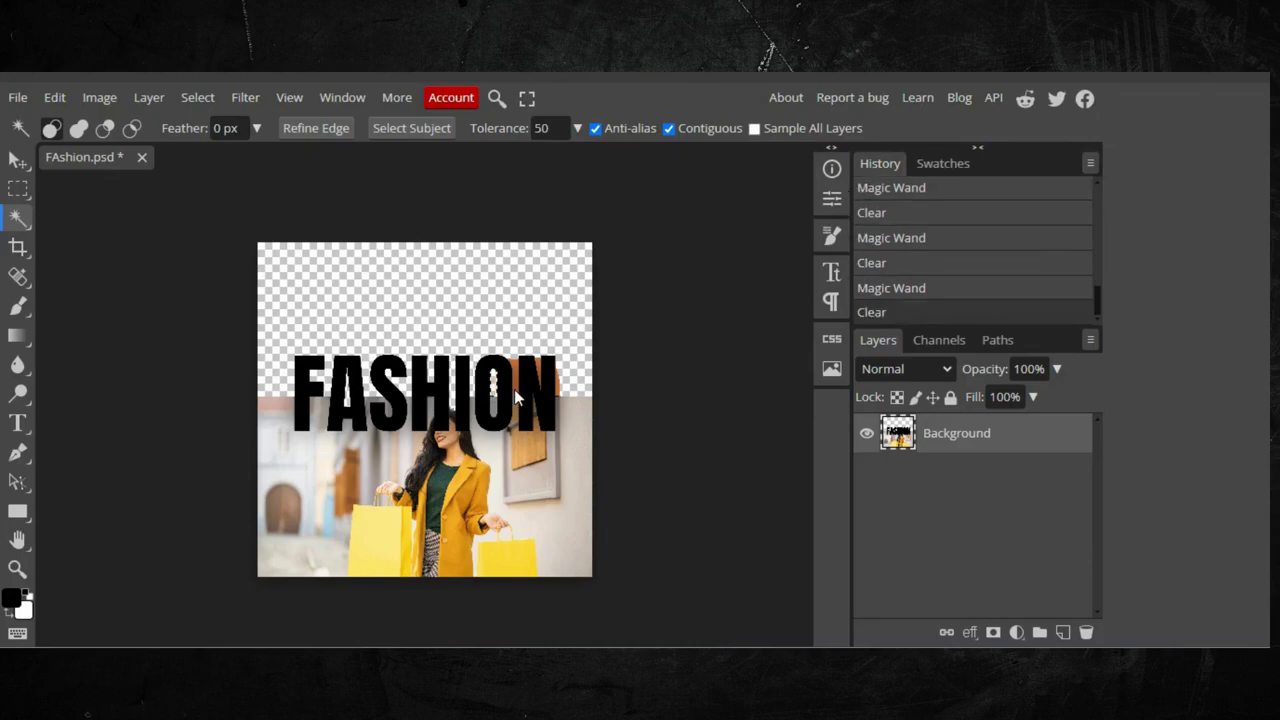
{"action": "left_click", "coordinate": [513, 386]}
{"action": "key", "text": "Delete"}
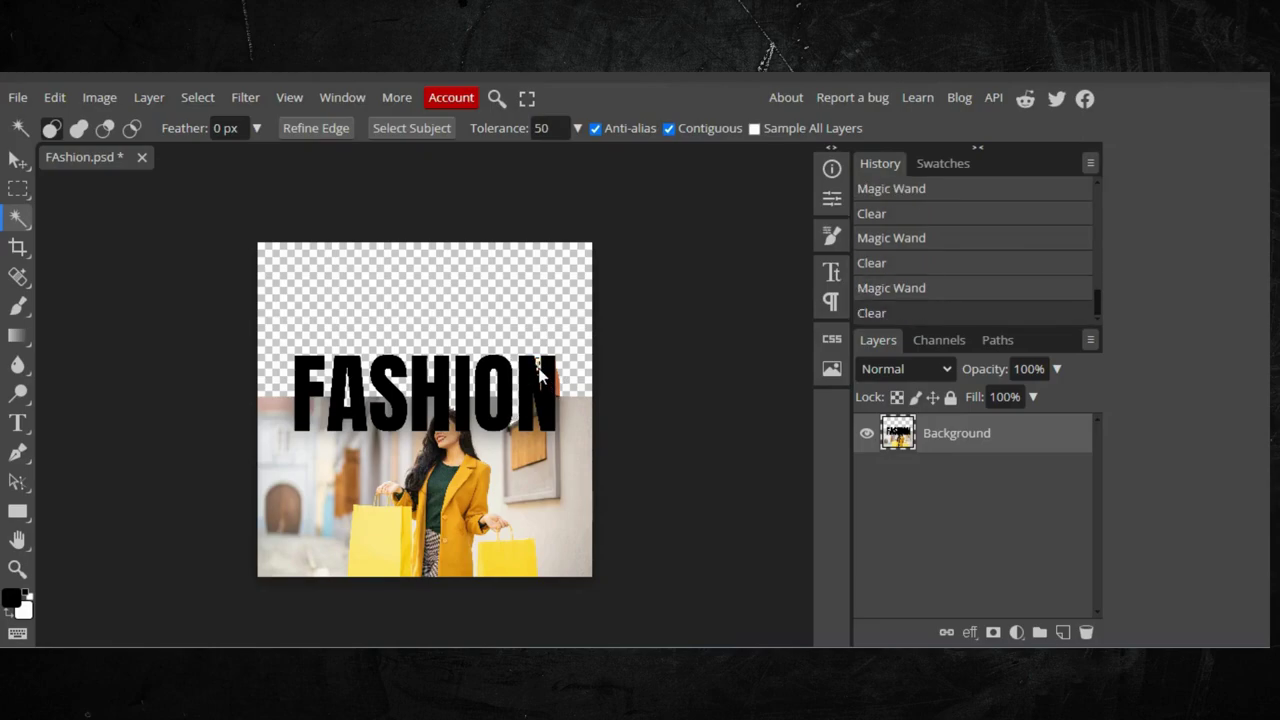
{"action": "left_click", "coordinate": [560, 382]}
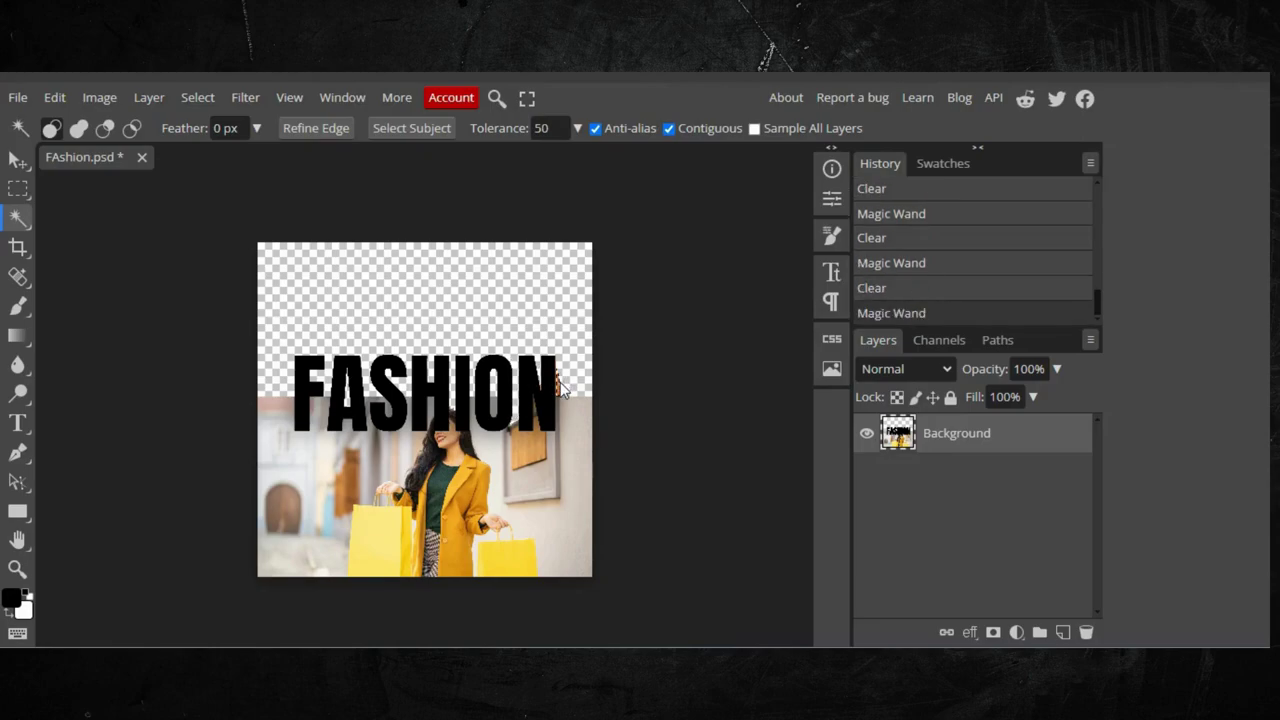
{"action": "key", "text": "Delete"}
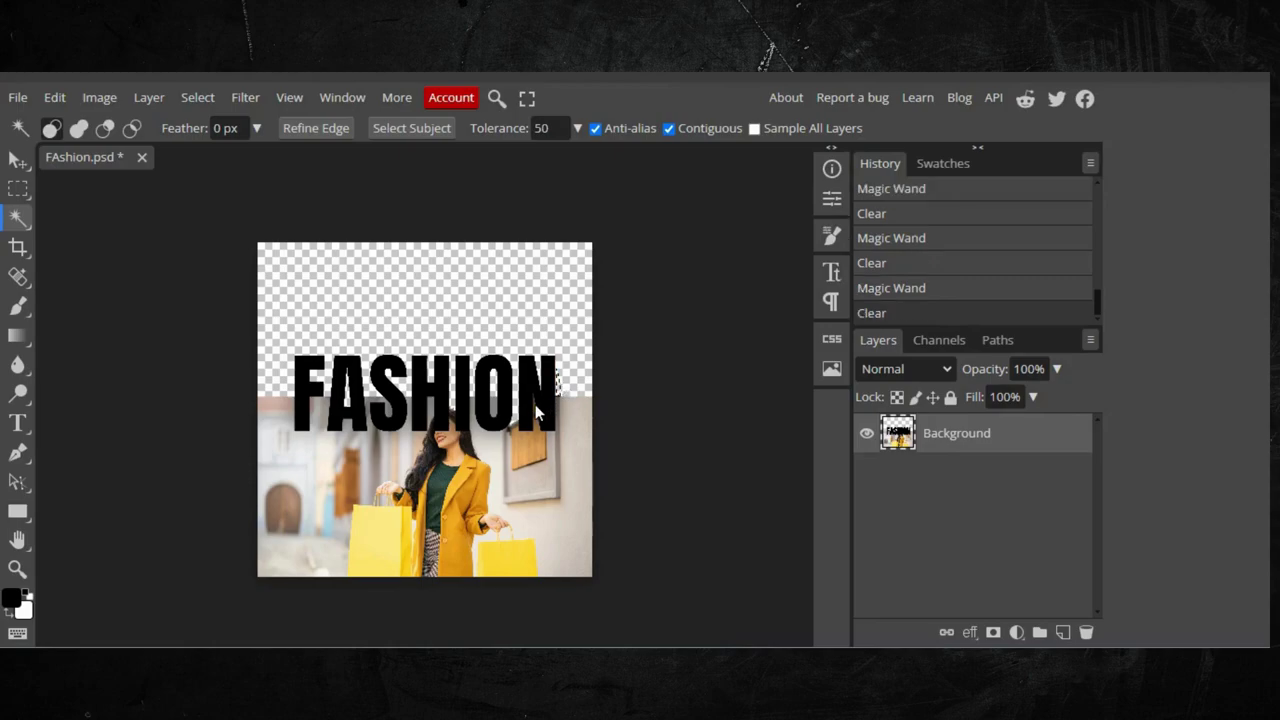
Lower the Magic Wand tolerance to 20 and delete the small photo remnants in the gaps around the letter S.
{"action": "left_click", "coordinate": [535, 404]}
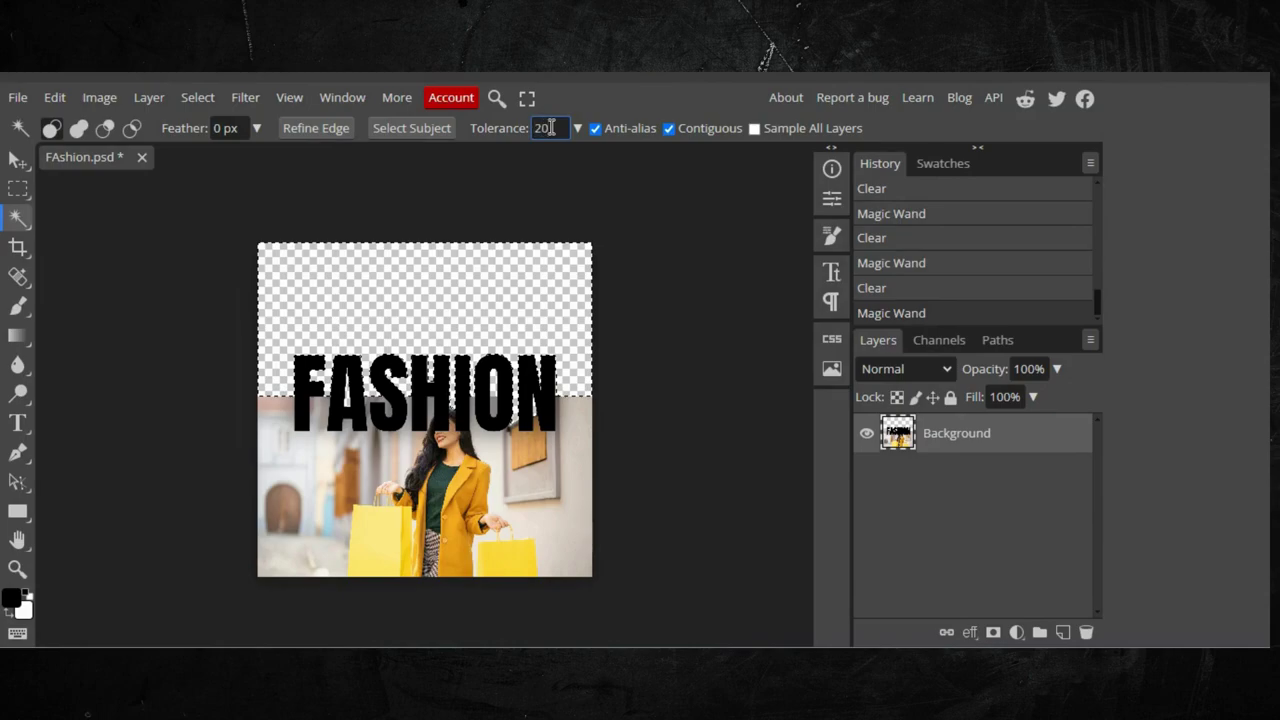
{"action": "left_click", "coordinate": [380, 403]}
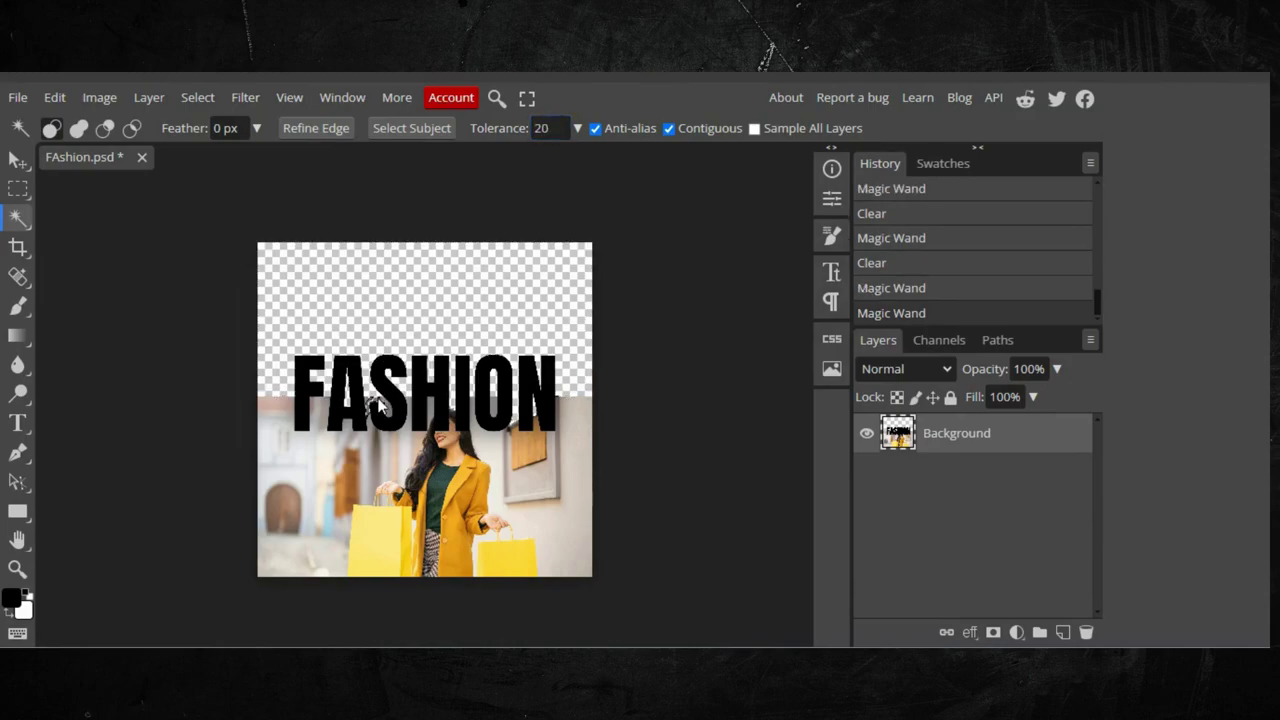
{"action": "key", "text": "Delete"}
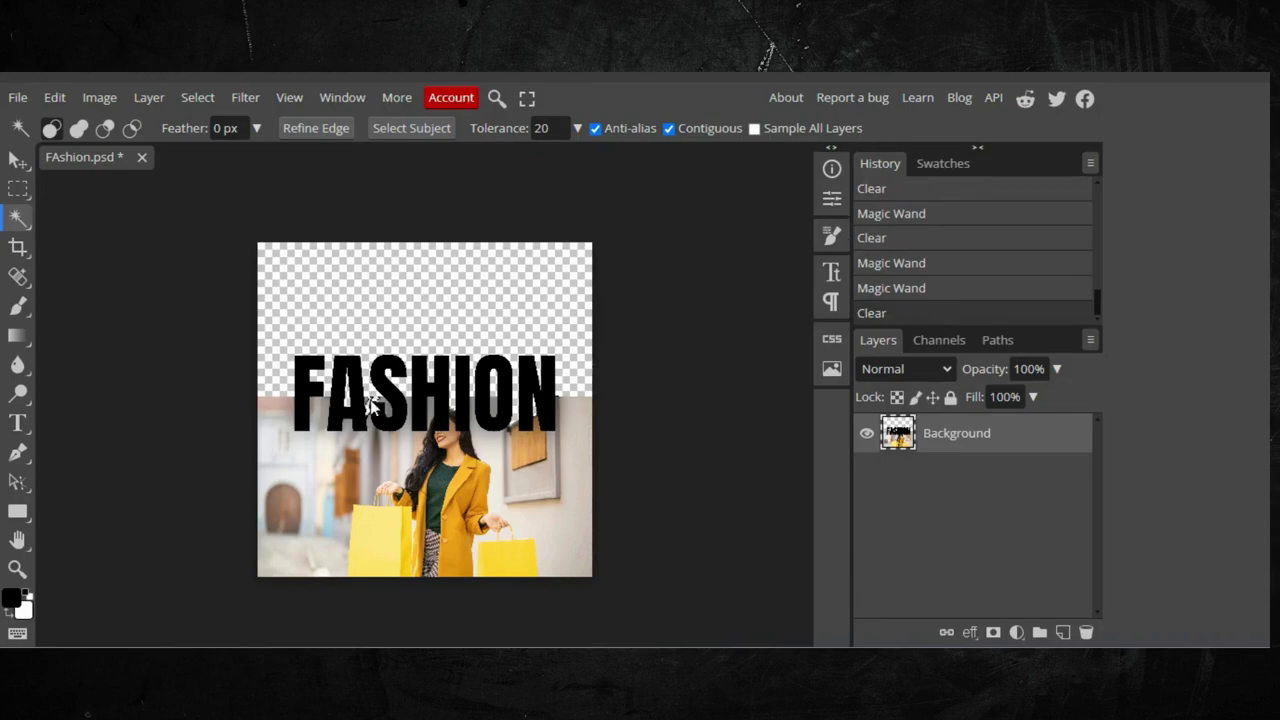
{"action": "left_click", "coordinate": [370, 403]}
{"action": "key", "text": "Delete"}
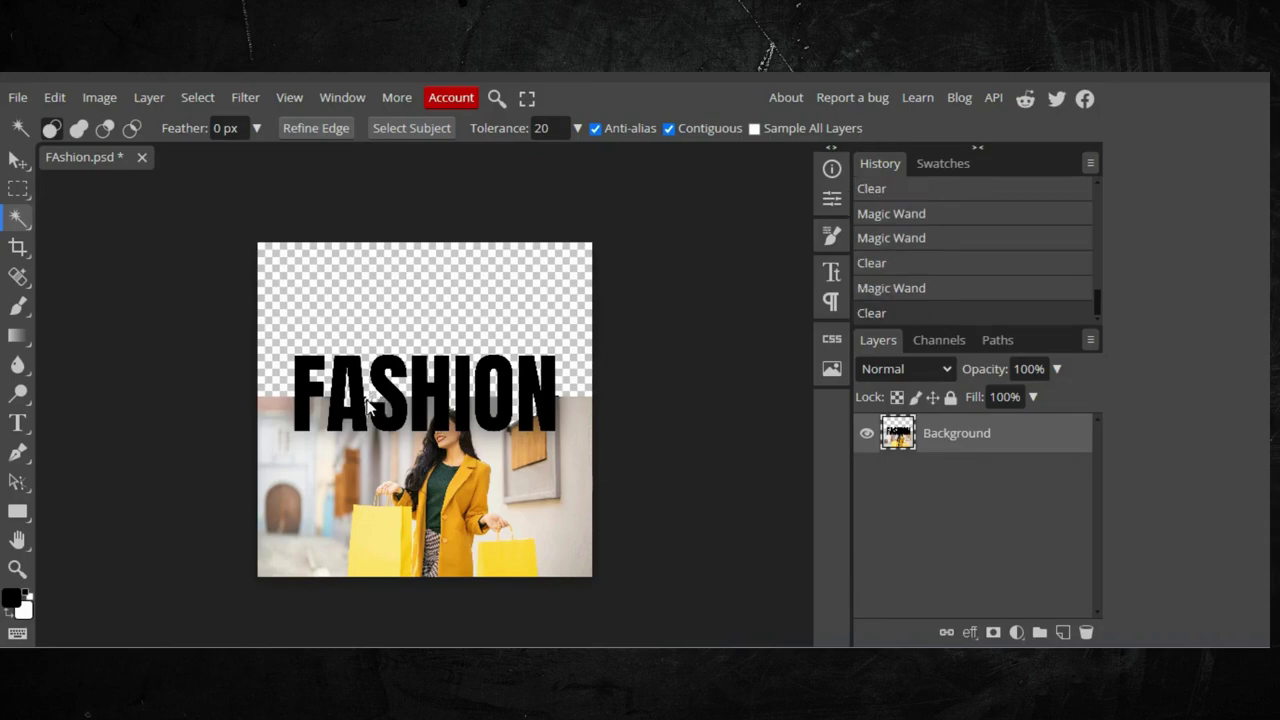
{"action": "left_click", "coordinate": [385, 406]}
{"action": "key", "text": "Delete"}
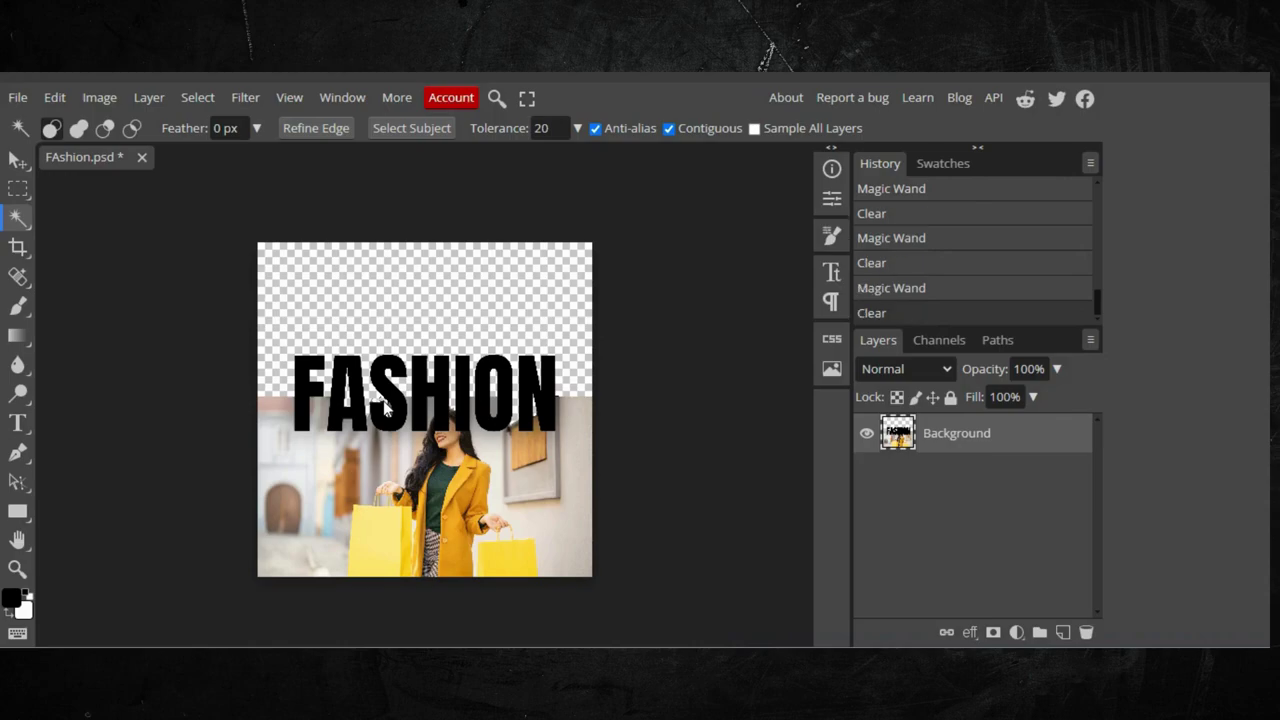
{"action": "left_click", "coordinate": [390, 419]}
{"action": "key", "text": "Delete"}
Clear the leftover area between the lower parts of the letters A and S, then deselect.
{"action": "scroll", "coordinate": [393, 425], "scroll_direction": "up", "scroll_amount": 1}
{"action": "scroll", "coordinate": [393, 425], "scroll_direction": "up", "scroll_amount": 2}
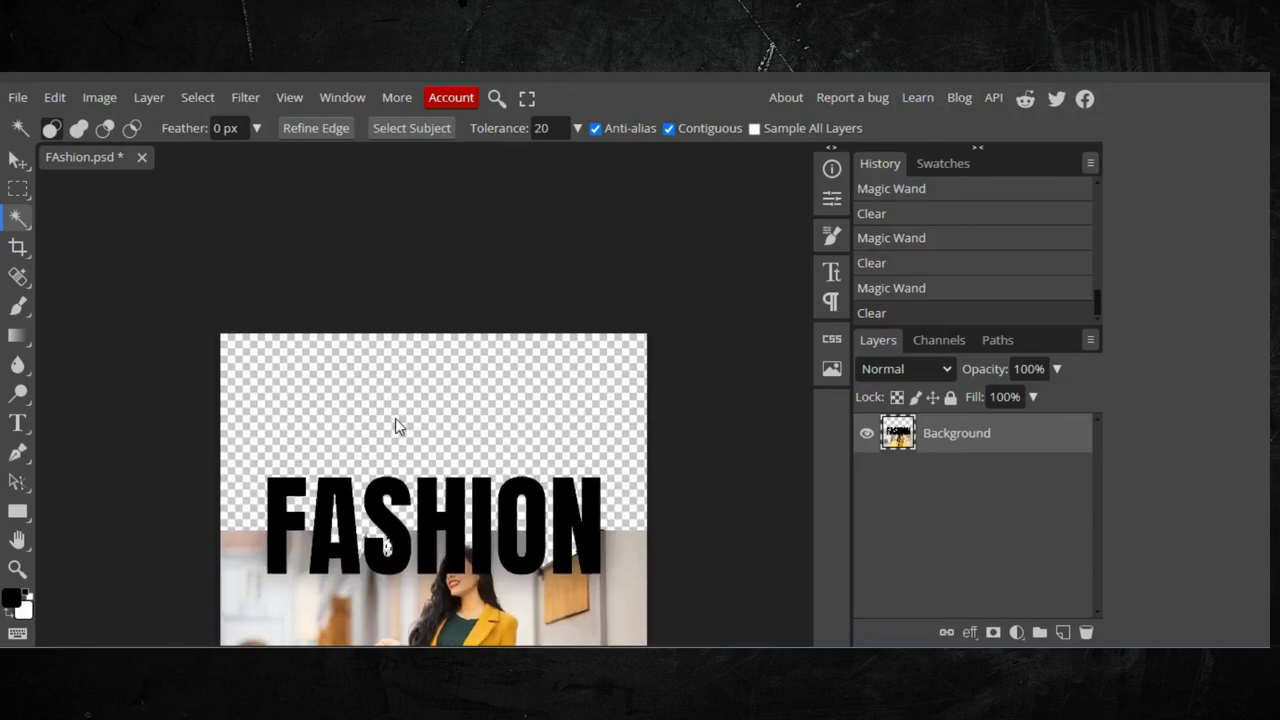
{"action": "scroll", "coordinate": [395, 420], "scroll_direction": "up", "scroll_amount": 1}
{"action": "scroll", "coordinate": [395, 420], "scroll_direction": "down", "scroll_amount": 2}
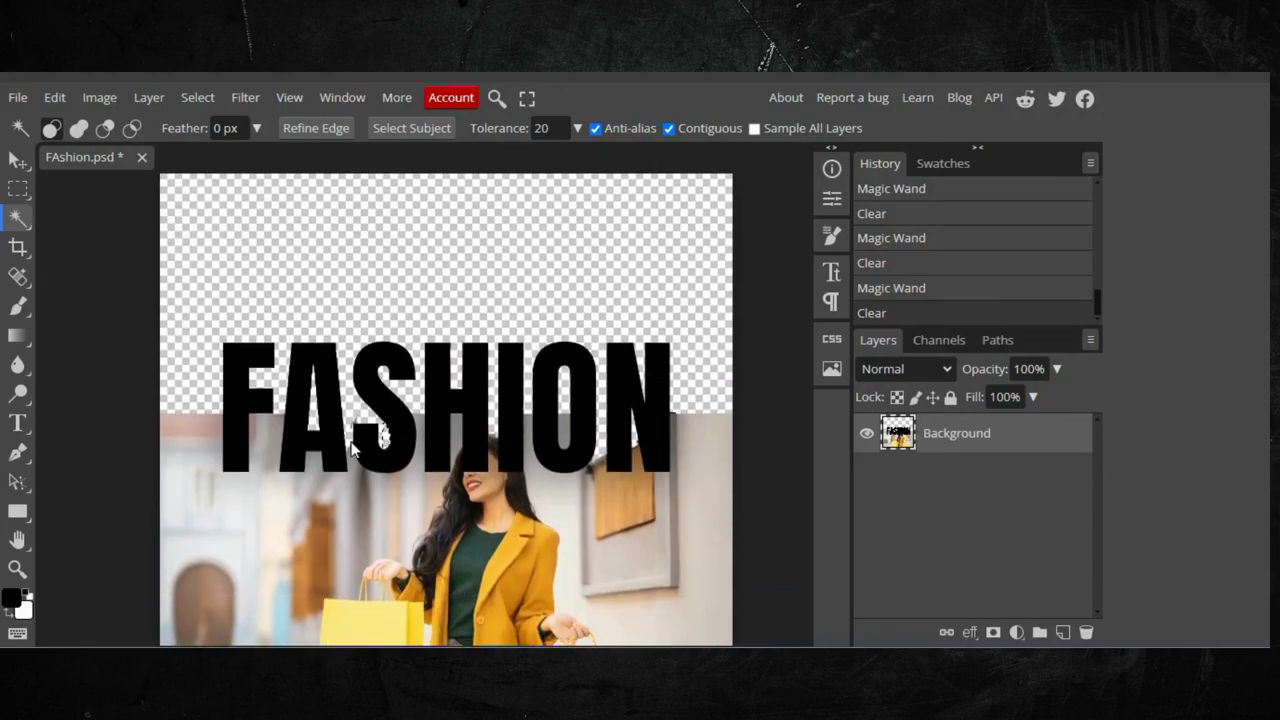
{"action": "left_click", "coordinate": [357, 424]}
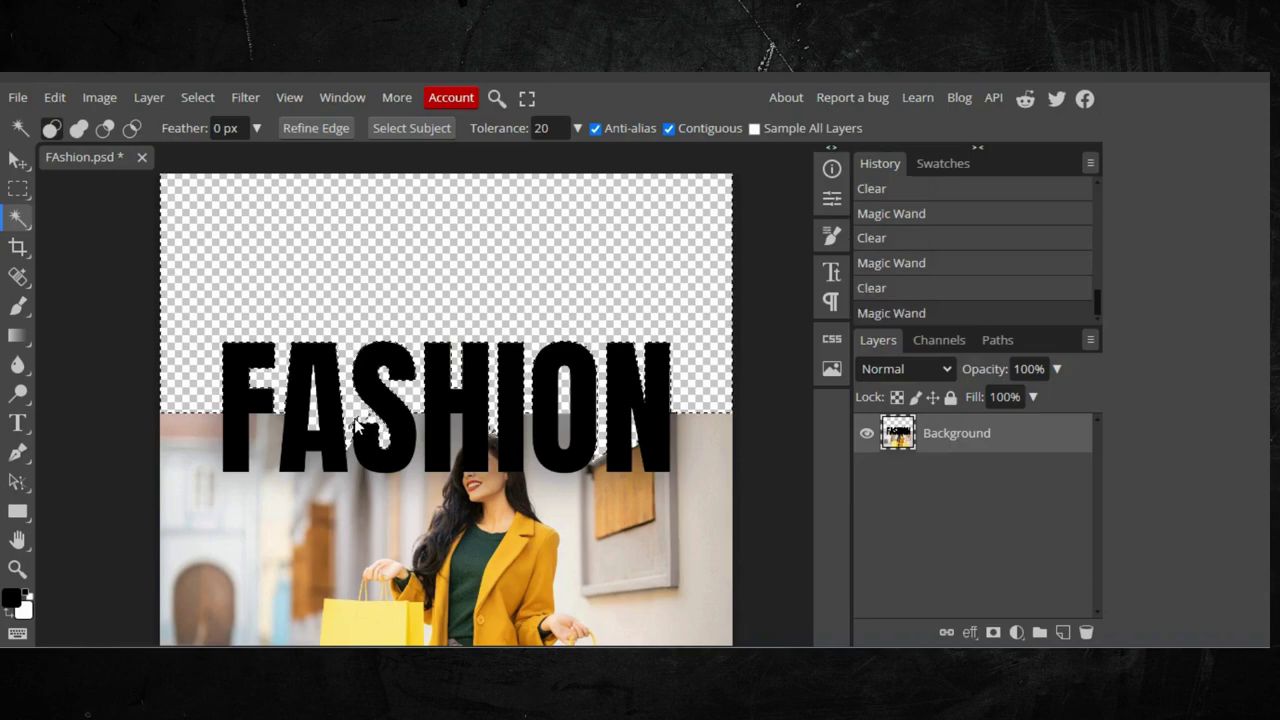
{"action": "key", "text": "ctrl+d"}
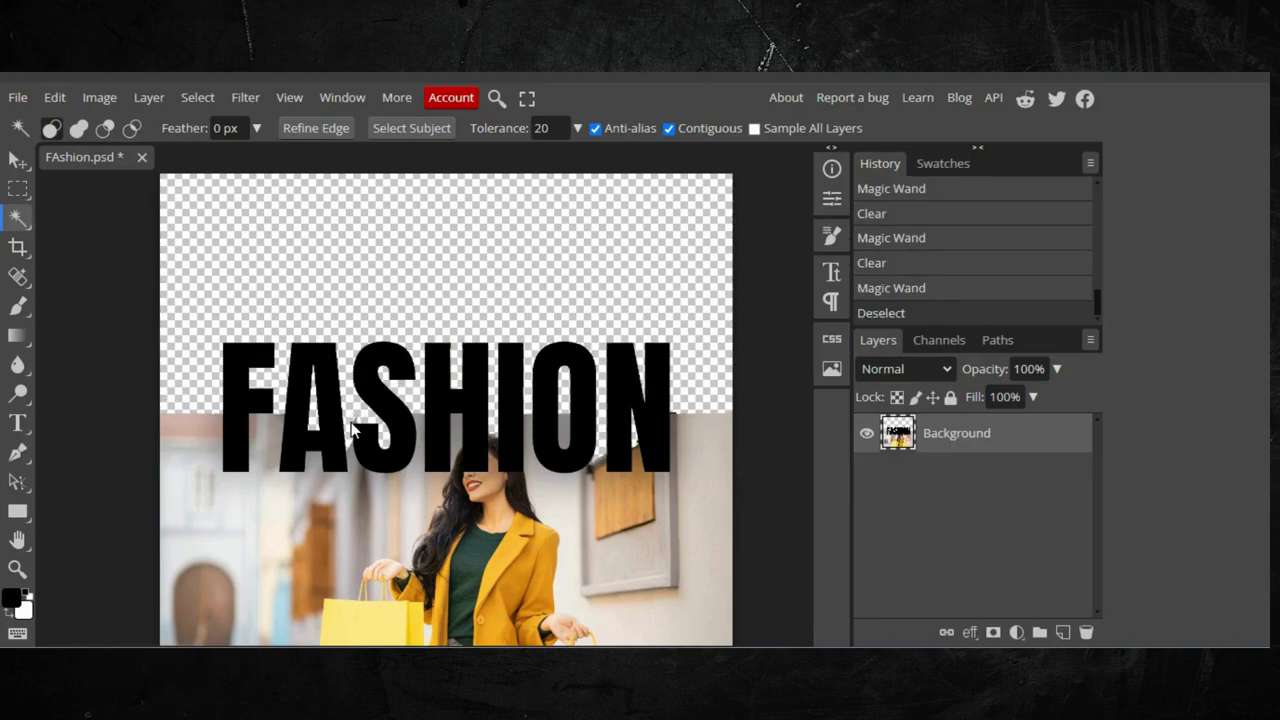
{"action": "left_click", "coordinate": [357, 423]}
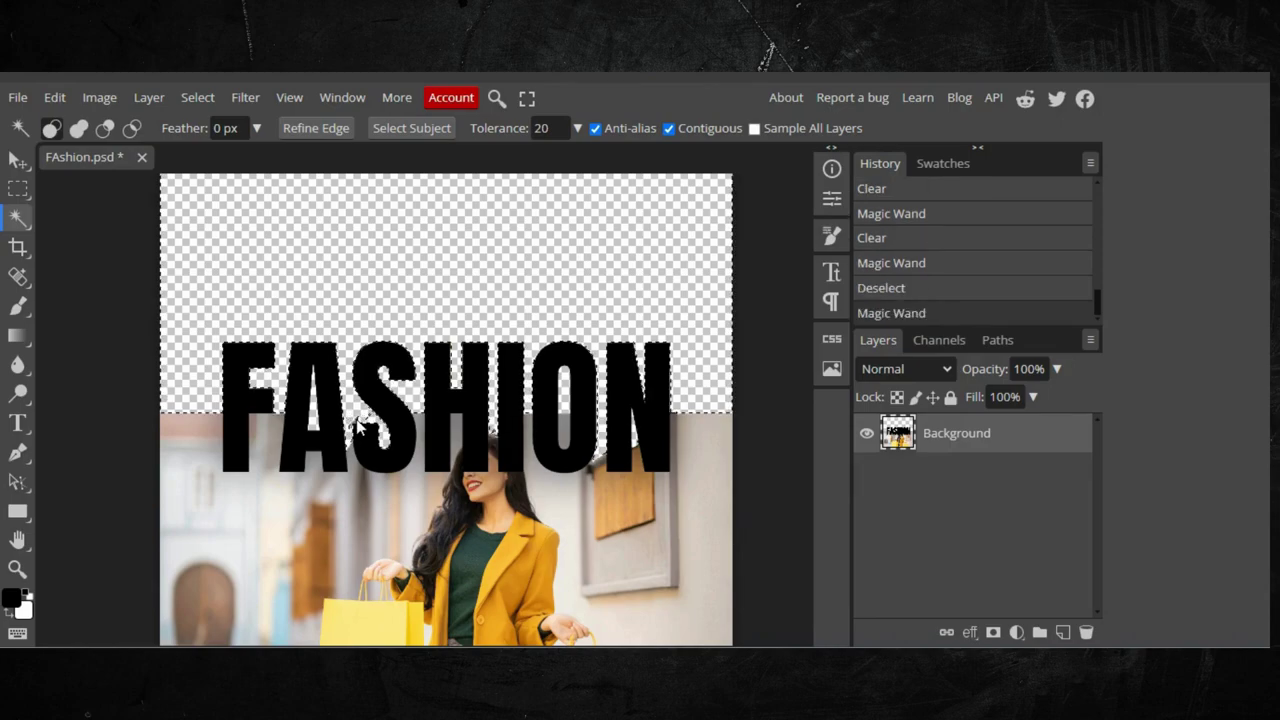
{"action": "left_click", "coordinate": [357, 424]}
{"action": "key", "text": "Delete"}
{"action": "left_click", "coordinate": [357, 424]}
{"action": "key", "text": "ctrl+d"}
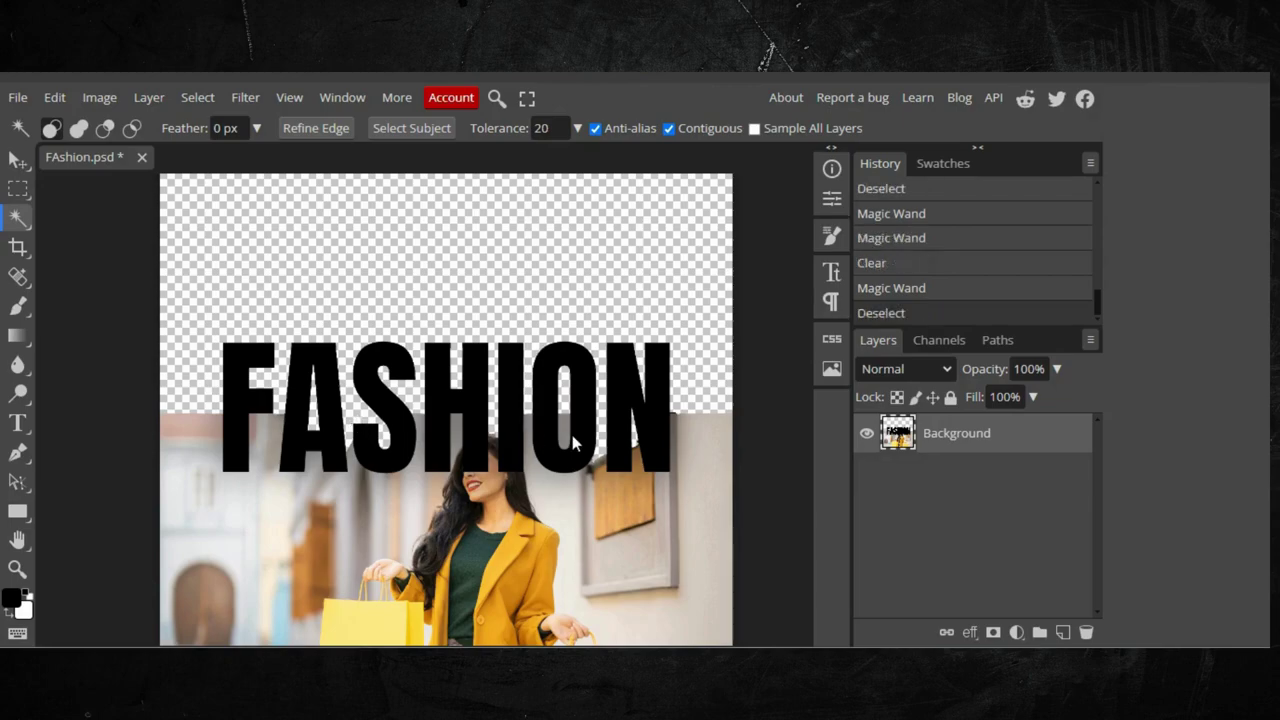
Delete the remaining photo area inside the lower part of the O and clear the selection.
{"action": "left_click", "coordinate": [561, 440]}
{"action": "key", "text": "Delete"}
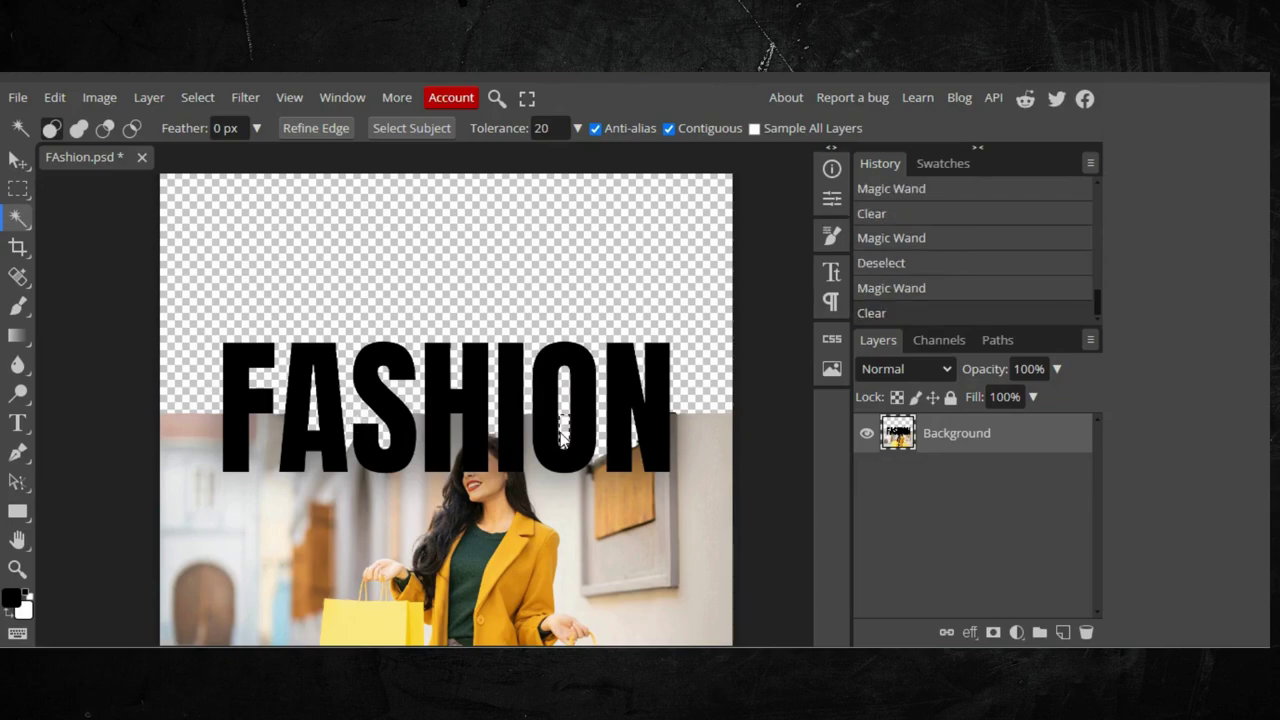
{"action": "left_click", "coordinate": [648, 449]}
{"action": "key", "text": "ctrl+d"}
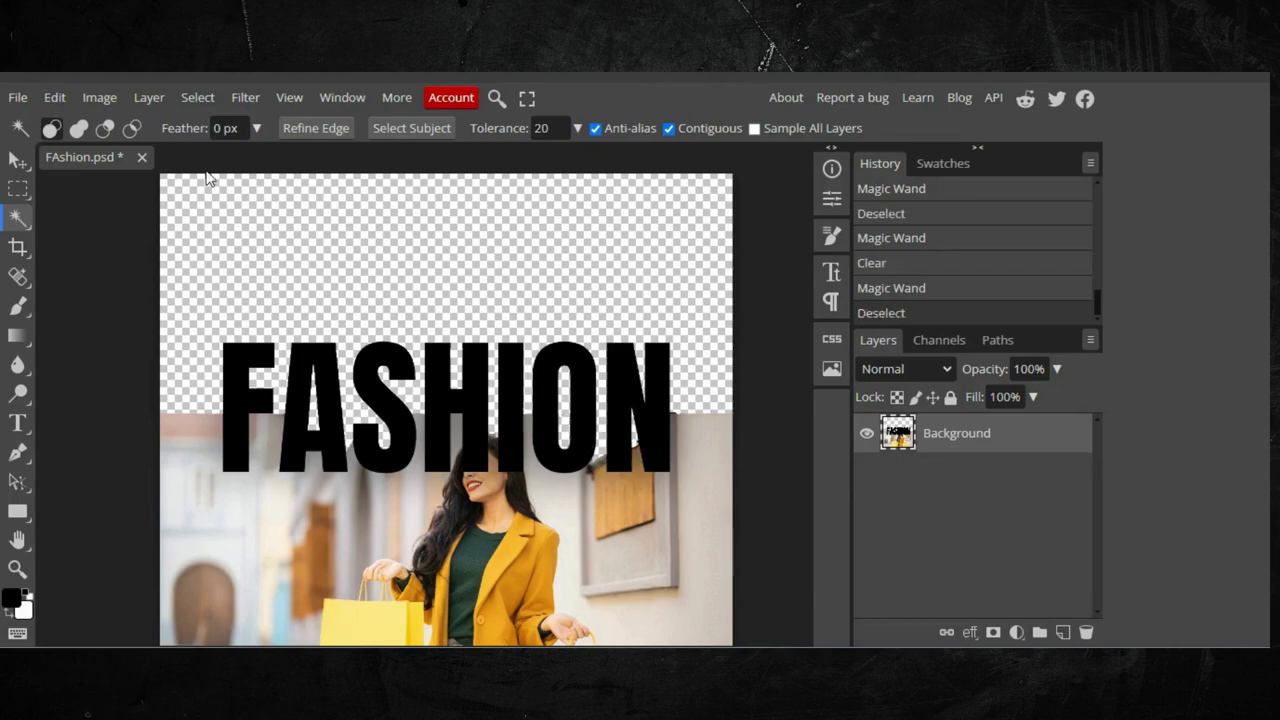
Export the cut-out image as a PNG named FAshion at 1080 × 1080 px and 100% quality.
{"action": "left_click", "coordinate": [18, 97]}
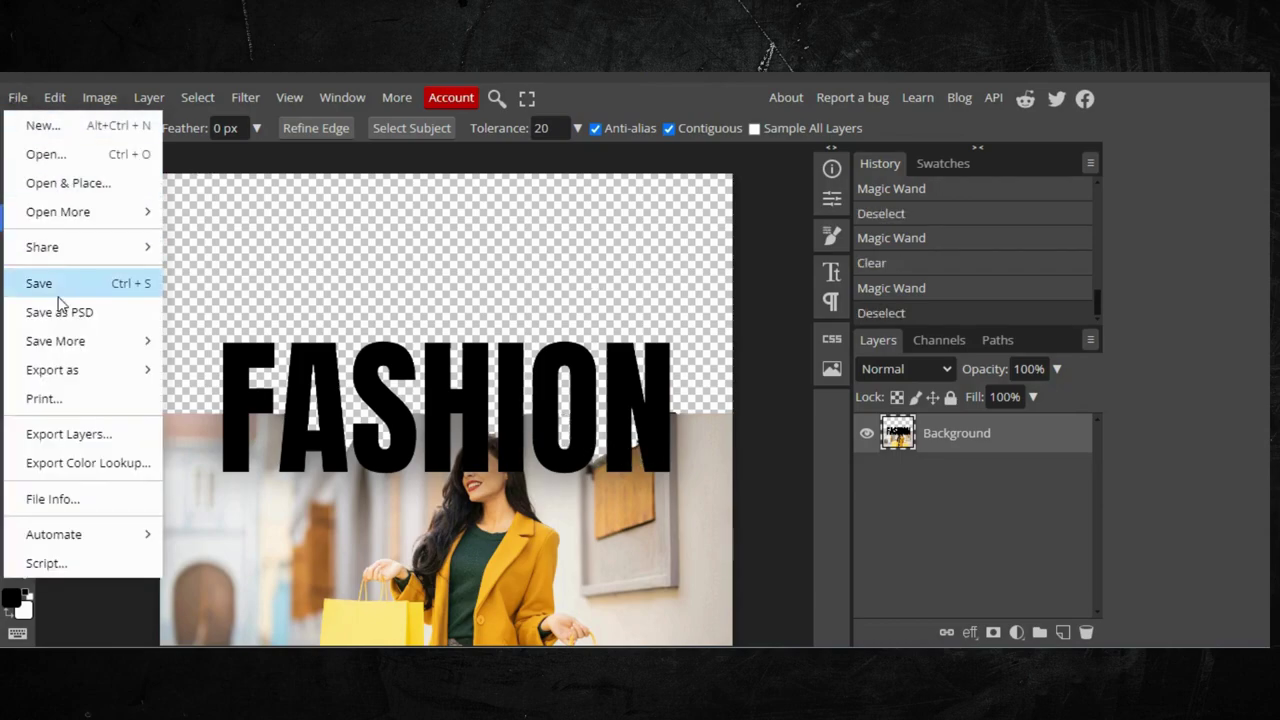
{"action": "mouse_move", "coordinate": [77, 372]}
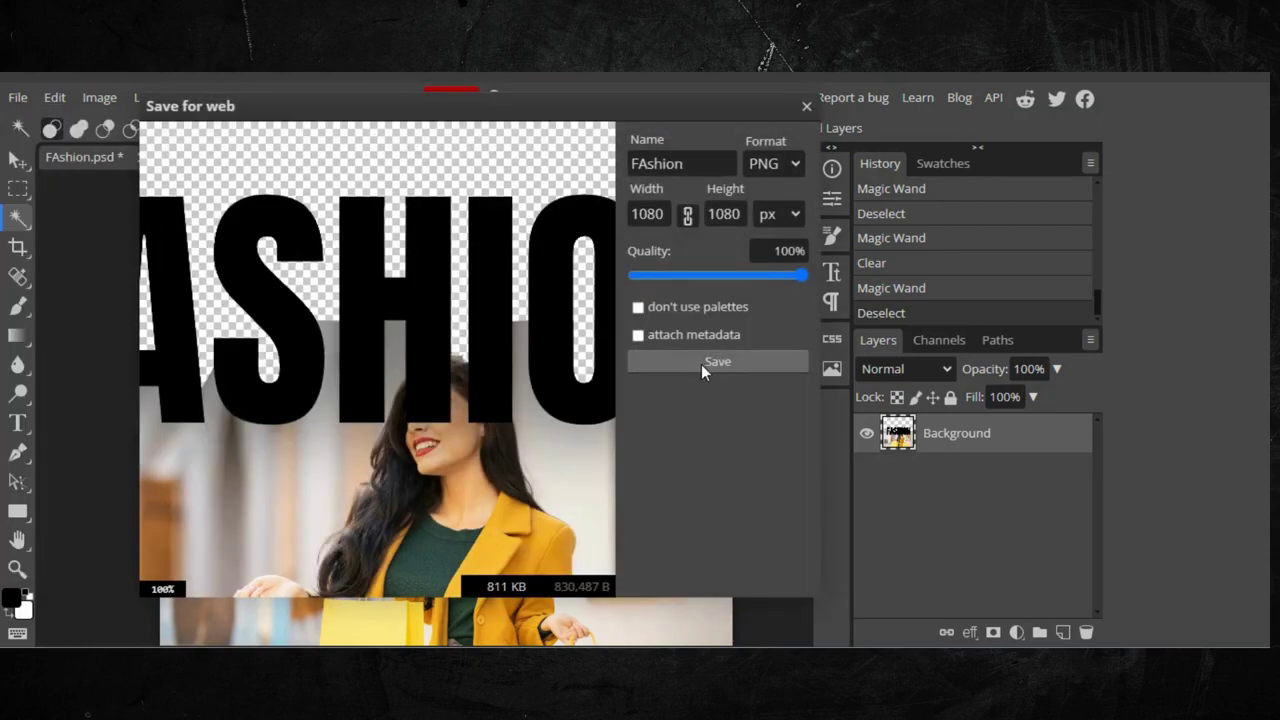
{"action": "left_click", "coordinate": [701, 364]}
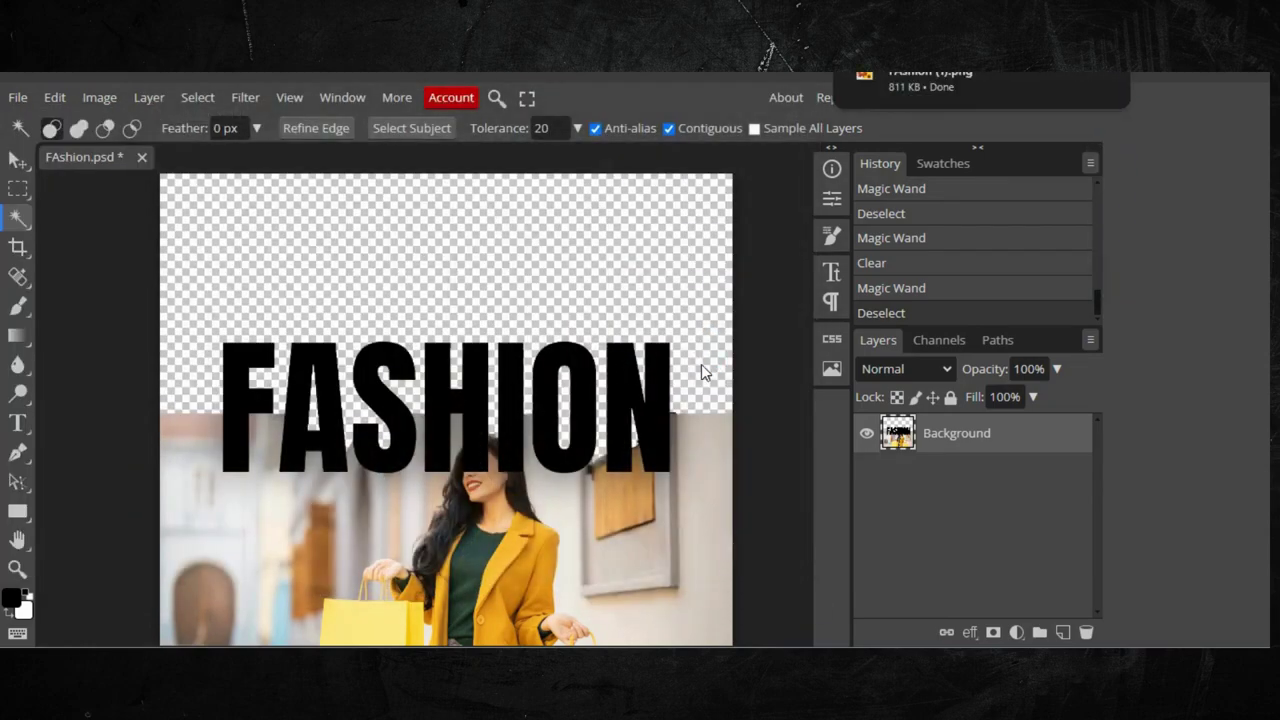
Switch to the Canva design and upload the exported FAshion (1).png to it.
{"action": "mouse_move", "coordinate": [970, 84]}
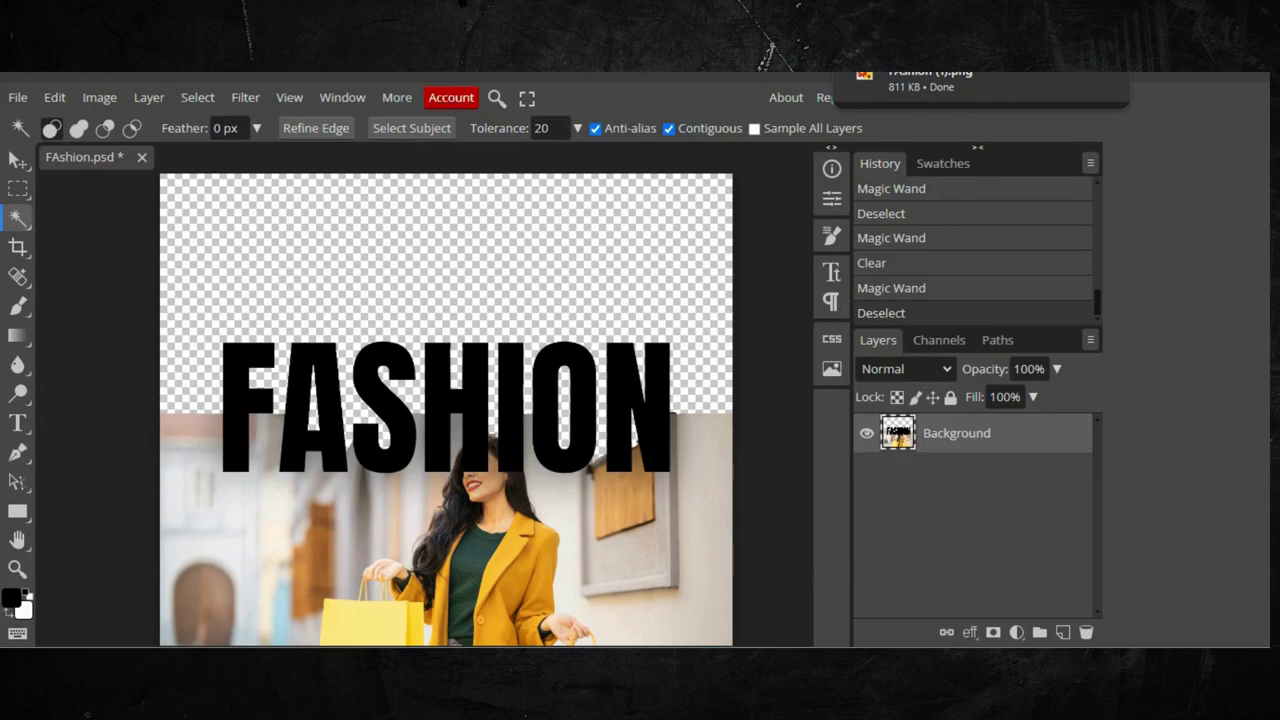
{"action": "key", "text": "ctrl+Tab"}
{"action": "left_click_drag", "start_coordinate": [970, 84], "coordinate": [302, 297]}
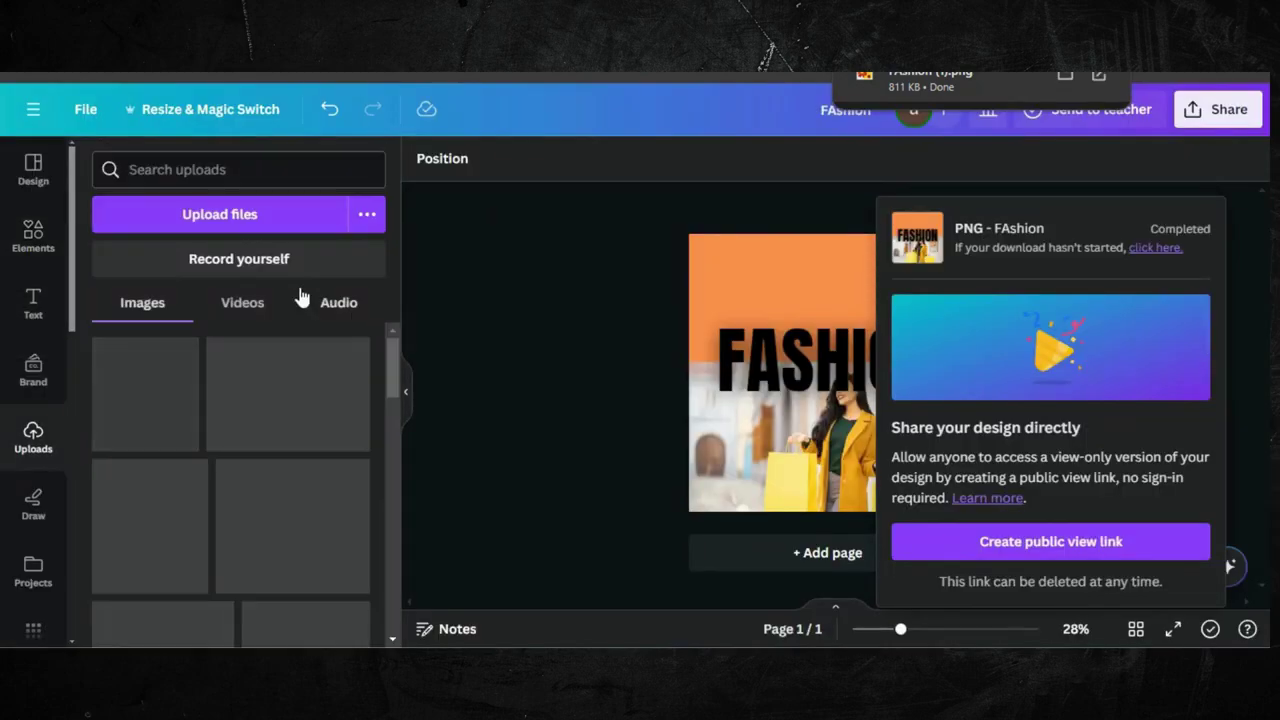
Add a second page to the design and fill it with the uploaded FASHION cut-out image.
{"action": "left_click", "coordinate": [592, 329]}
{"action": "left_click", "coordinate": [757, 556]}
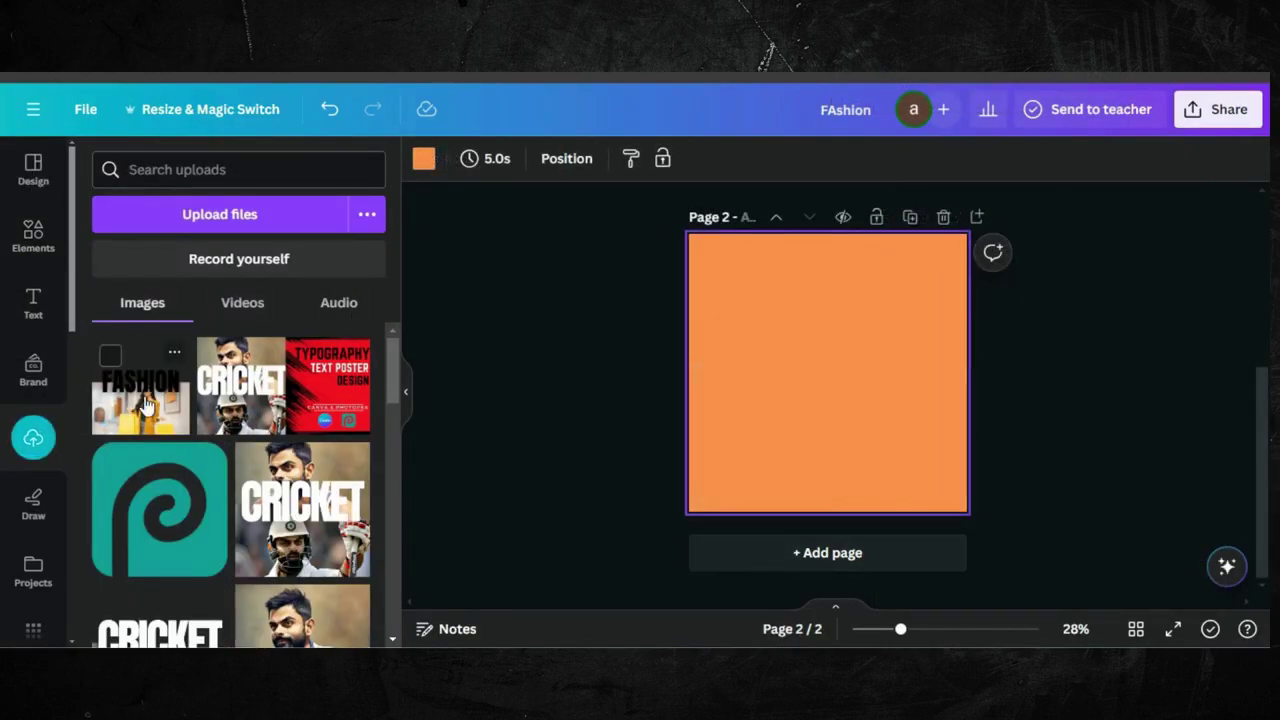
{"action": "left_click", "coordinate": [145, 403]}
{"action": "left_click_drag", "start_coordinate": [866, 333], "coordinate": [817, 284]}
{"action": "left_click_drag", "start_coordinate": [873, 417], "coordinate": [983, 488]}
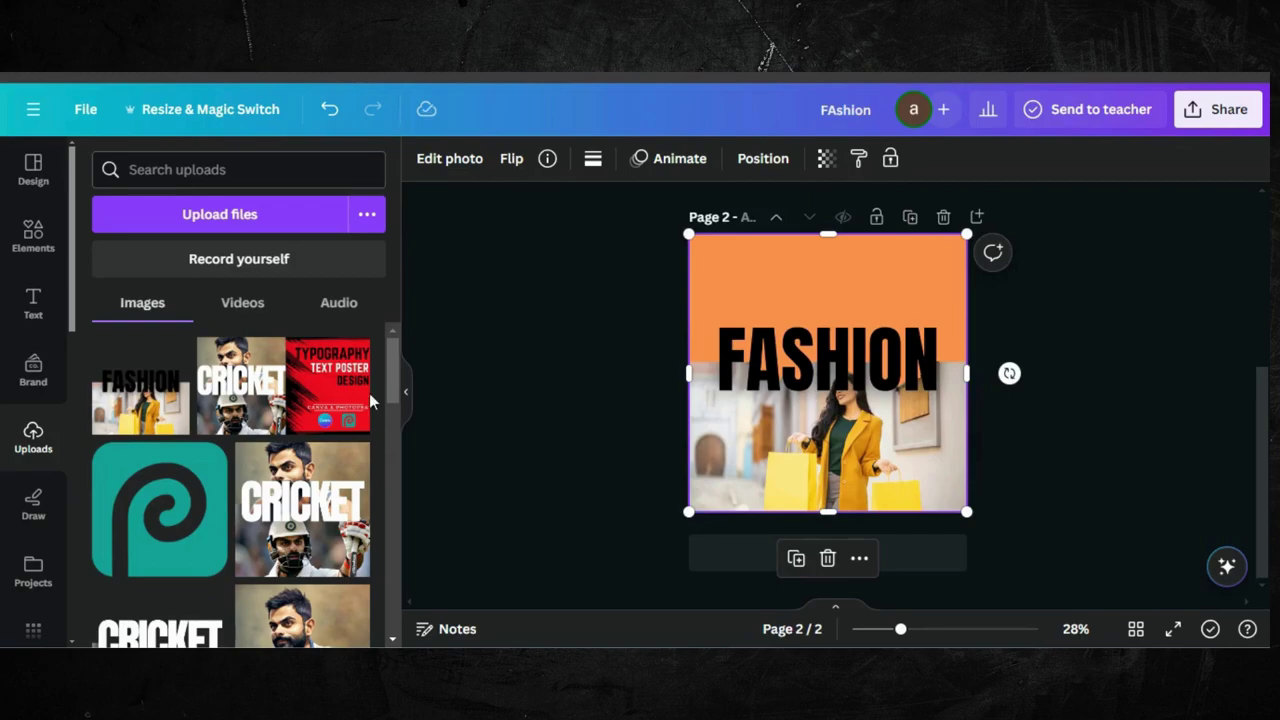
Add the recently used photo of the woman with flowing hair and stretch it across the page width from the upper edge.
{"action": "left_click", "coordinate": [33, 238]}
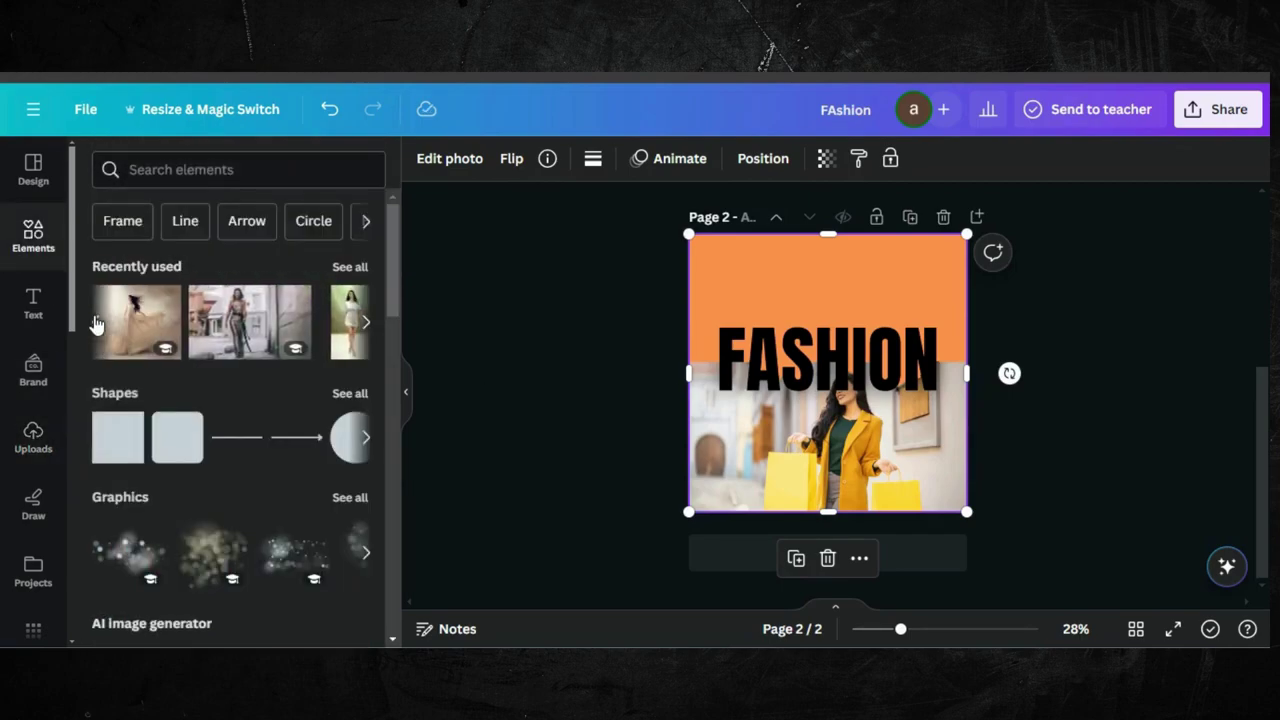
{"action": "left_click", "coordinate": [140, 320]}
{"action": "left_click_drag", "start_coordinate": [848, 320], "coordinate": [812, 268]}
{"action": "left_click_drag", "start_coordinate": [910, 419], "coordinate": [994, 428]}
Send the photo of the woman with flowing hair behind the FASHION cut-out image and deselect it.
{"action": "right_click", "coordinate": [808, 292]}
{"action": "mouse_move", "coordinate": [920, 332]}
{"action": "left_click", "coordinate": [1095, 394]}
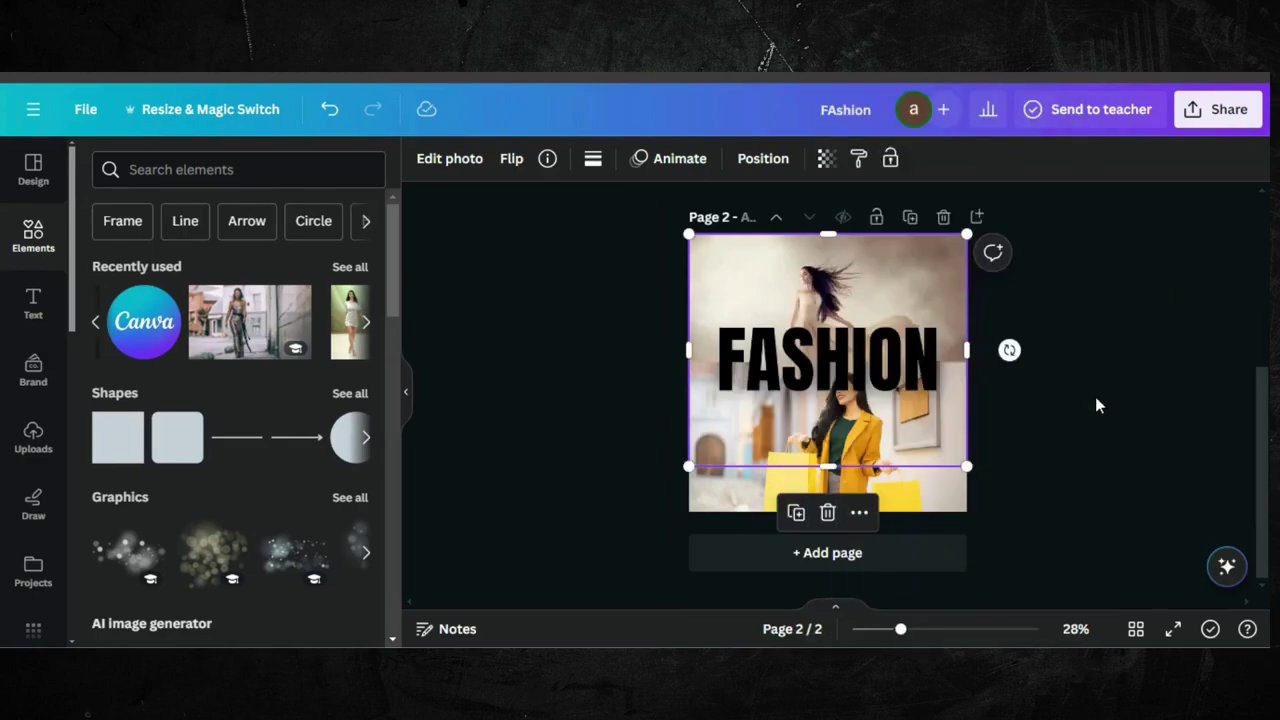
{"action": "left_click", "coordinate": [1147, 335]}
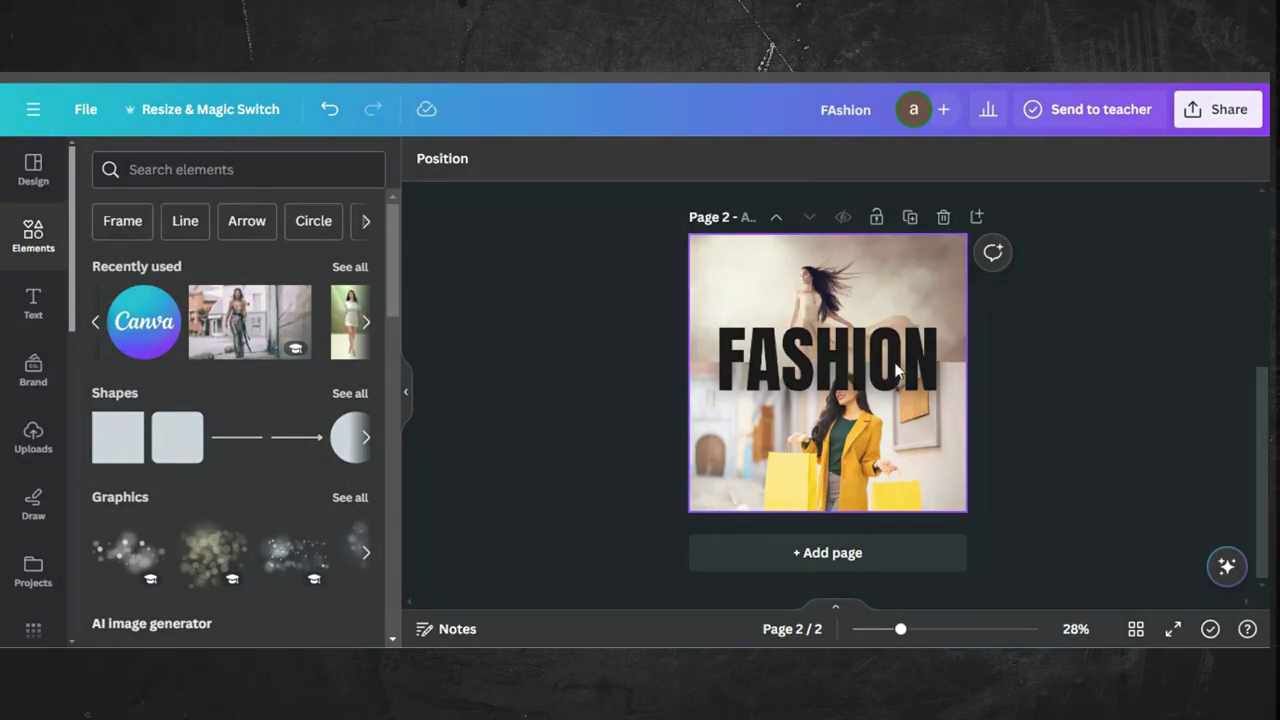